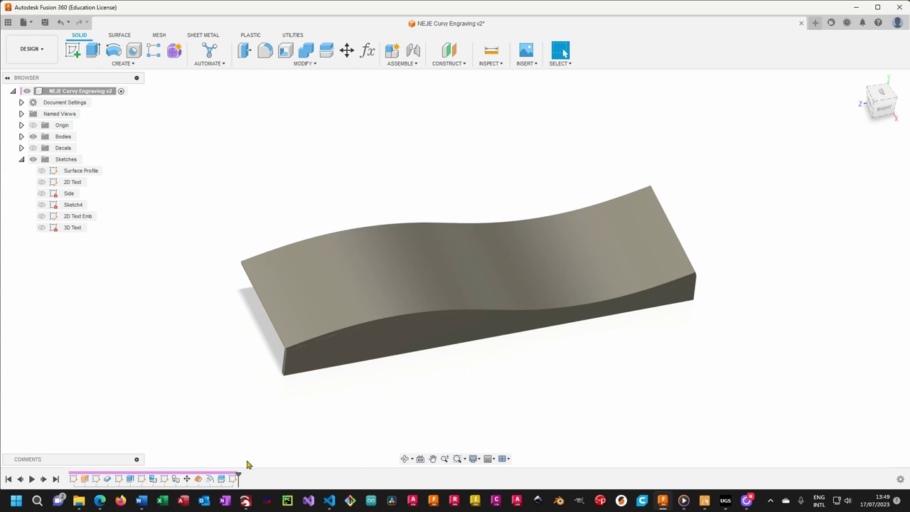
# Roll the timeline back to the curved surface, advance it to the thickened body, restore the full history and inspect the finished model.
pyautogui.moveTo(238, 475)
pyautogui.mouseDown()
pyautogui.moveTo(73, 476)
pyautogui.moveTo(89, 476)
pyautogui.mouseUp()
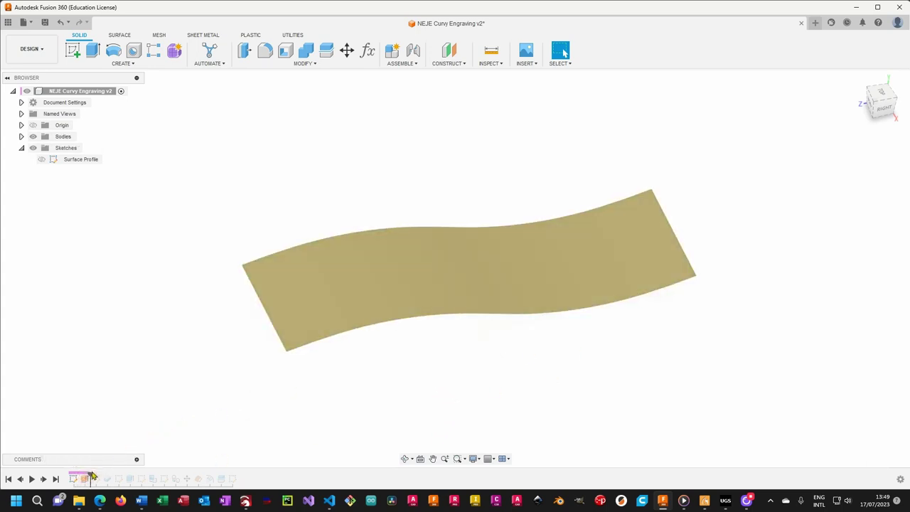
pyautogui.moveTo(91, 474); pyautogui.dragTo(111, 475)
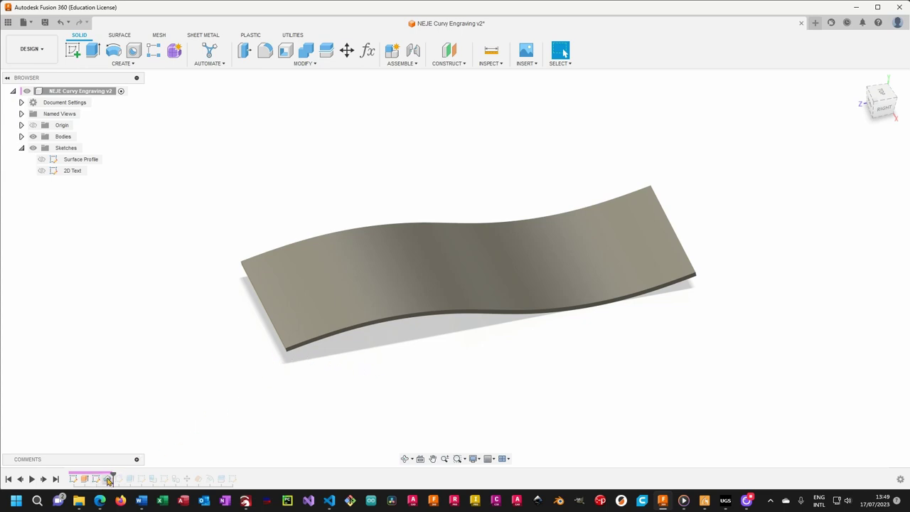
pyautogui.moveTo(112, 473); pyautogui.dragTo(239, 473)
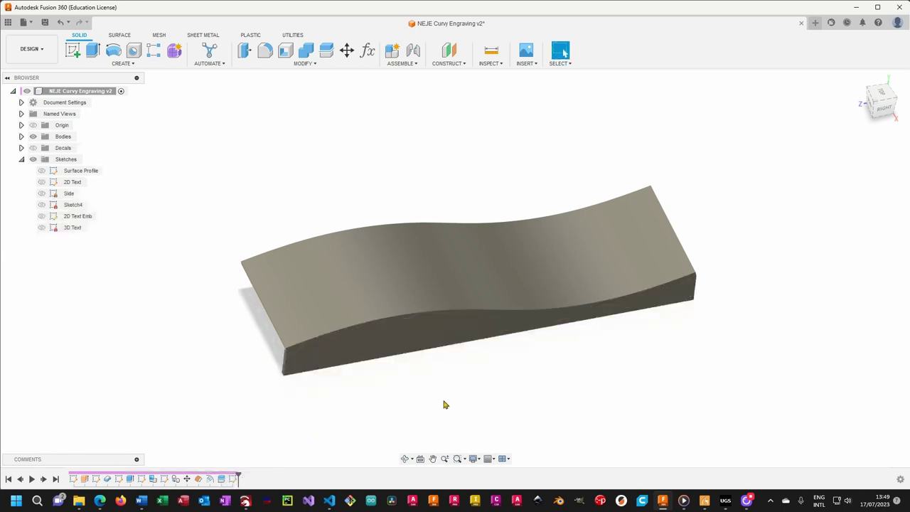
pyautogui.keyDown('shift'); pyautogui.moveTo(443, 402); pyautogui.dragTo(418, 338, button='middle'); pyautogui.keyUp('shift')
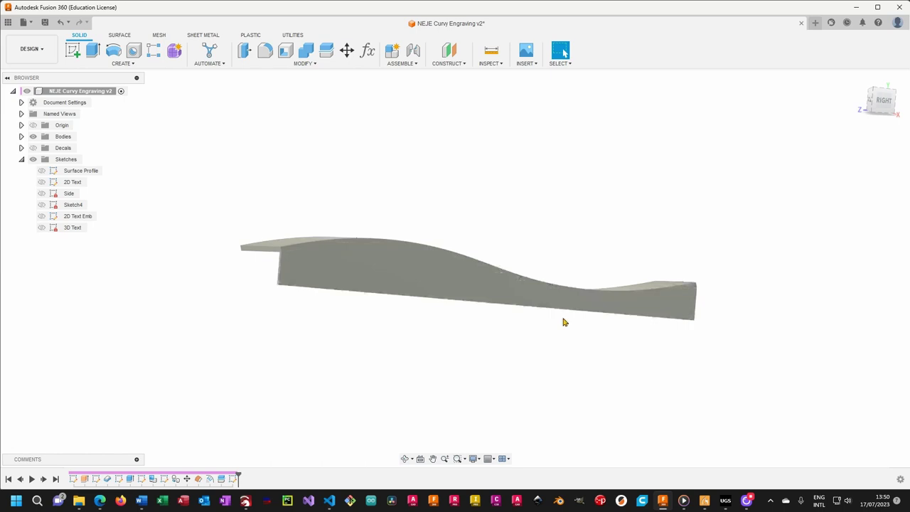
pyautogui.keyDown('shift'); pyautogui.moveTo(430, 341); pyautogui.dragTo(429, 363, button='middle'); pyautogui.keyUp('shift')
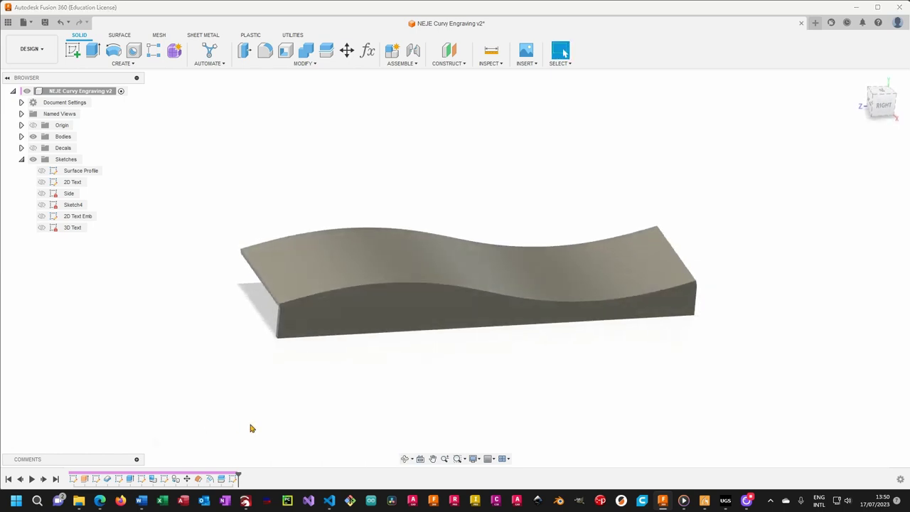
# Show the 2D Text sketch and view the curved part from above.
pyautogui.click(42, 181)
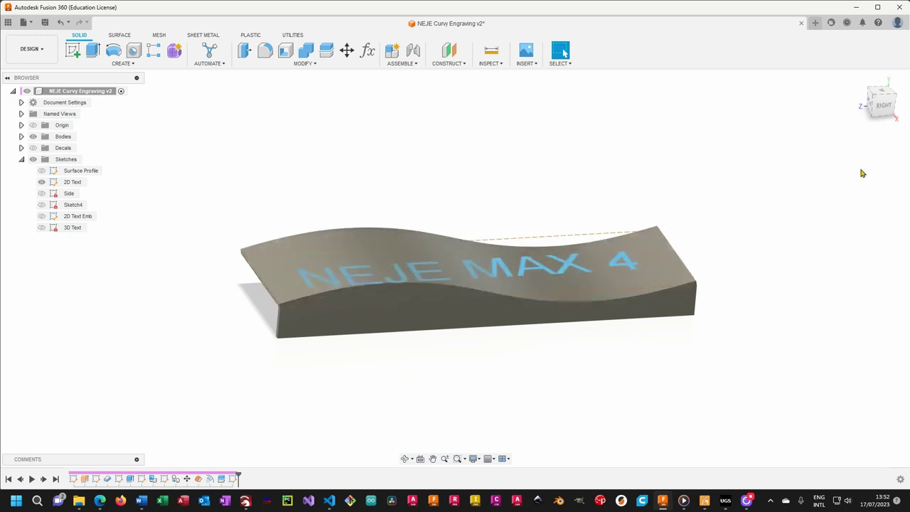
pyautogui.click(883, 92)
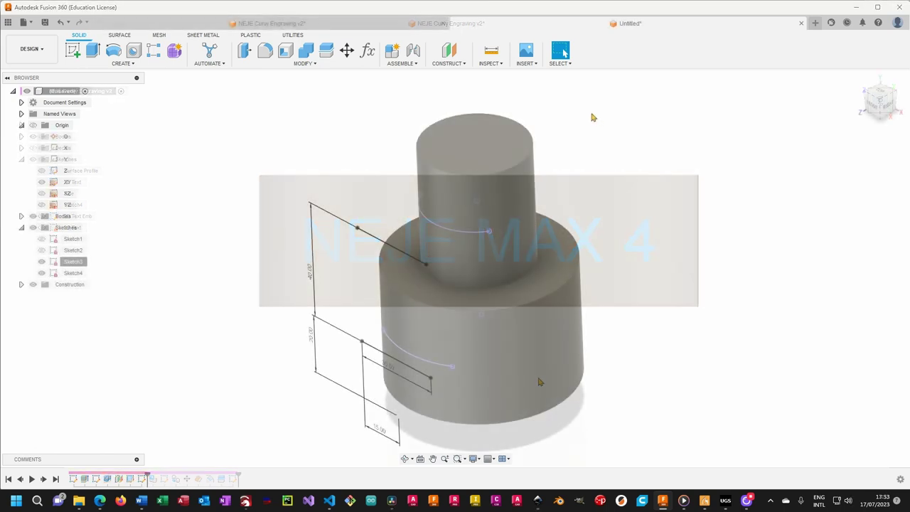
# In the untitled stepped-cylinder design, measure the sketch arc on the upper cylinder and the one on the lower cylinder.
pyautogui.press('i')
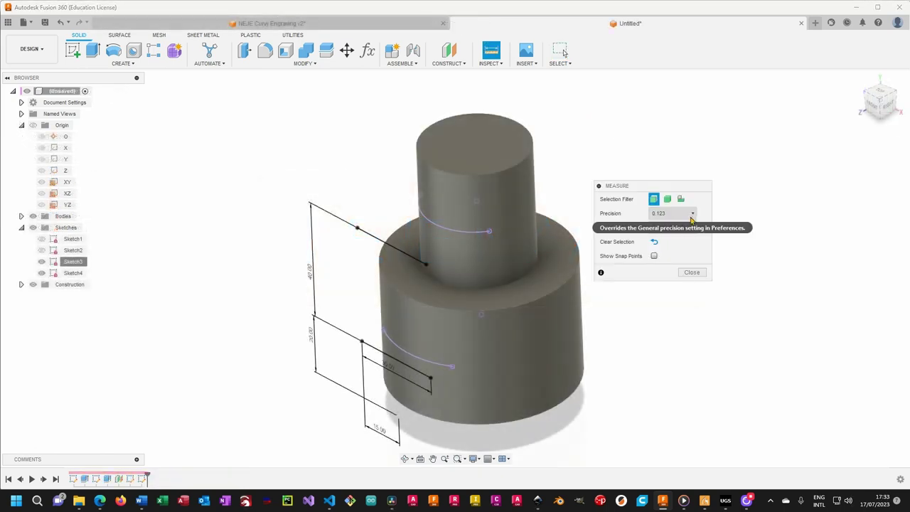
pyautogui.click(449, 231)
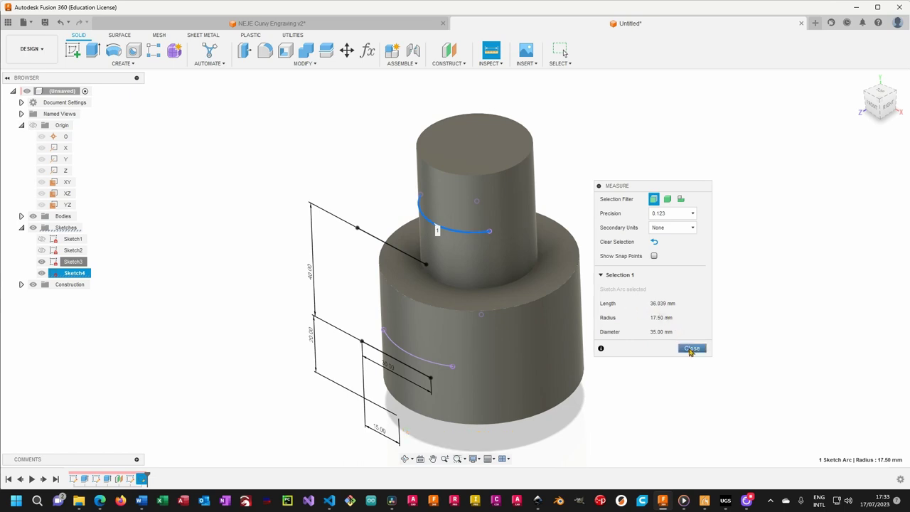
pyautogui.click(690, 349)
pyautogui.press('i')
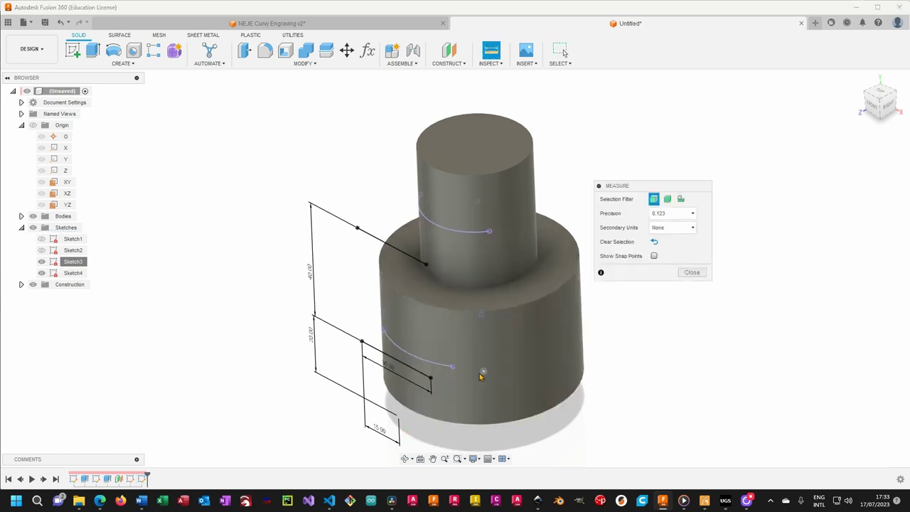
pyautogui.click(431, 365)
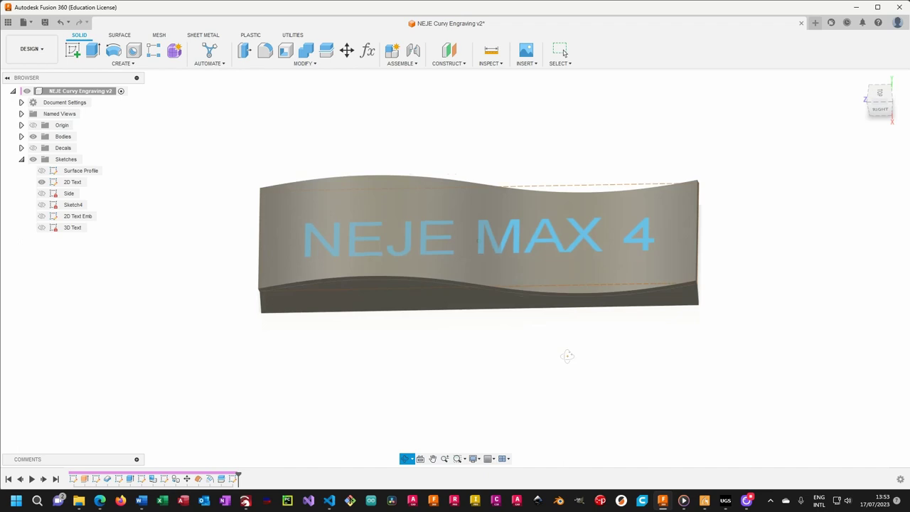
# Inspect the flat text against the curved surface, hide the 2D Text sketch and show the decals to compare them.
pyautogui.moveTo(564, 355); pyautogui.dragTo(568, 321)
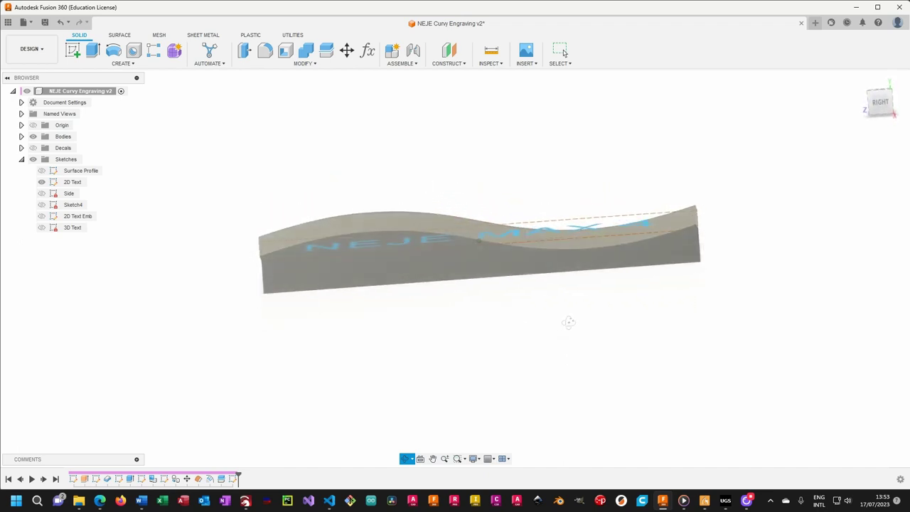
pyautogui.press('Escape')
pyautogui.keyDown('shift'); pyautogui.moveTo(462, 308); pyautogui.dragTo(559, 376, button='middle'); pyautogui.keyUp('shift')
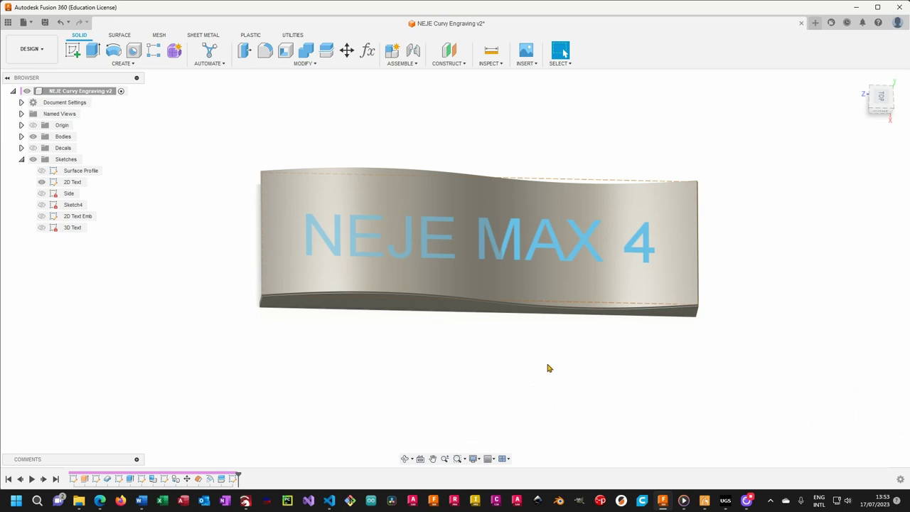
pyautogui.keyDown('shift'); pyautogui.moveTo(547, 363); pyautogui.dragTo(445, 320, button='middle'); pyautogui.keyUp('shift')
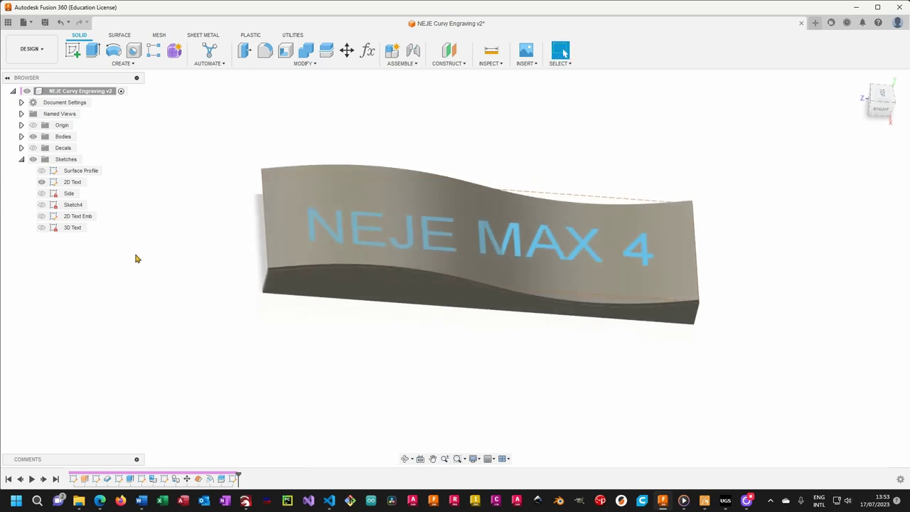
pyautogui.click(41, 182)
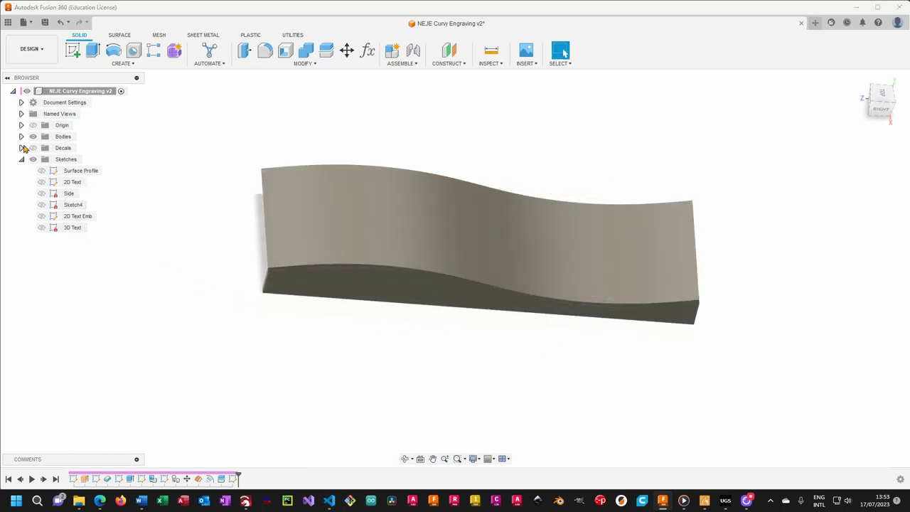
pyautogui.click(33, 148)
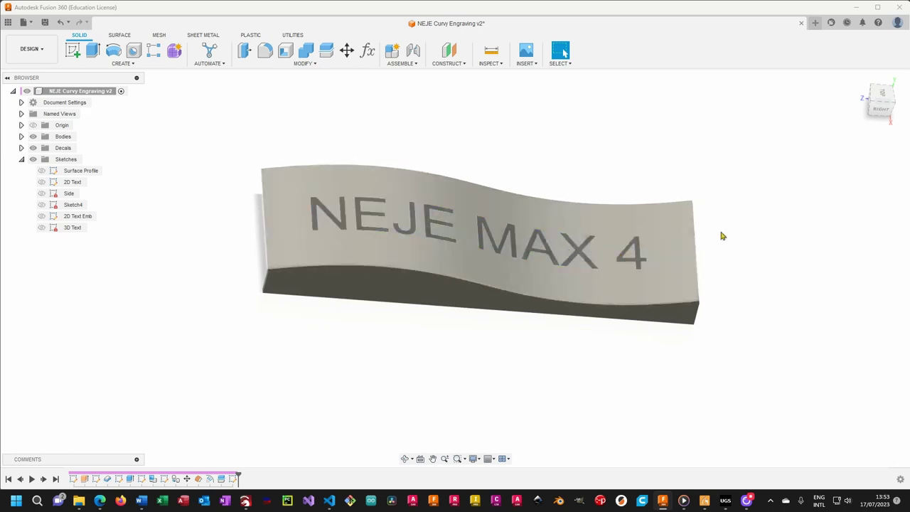
pyautogui.click(880, 108)
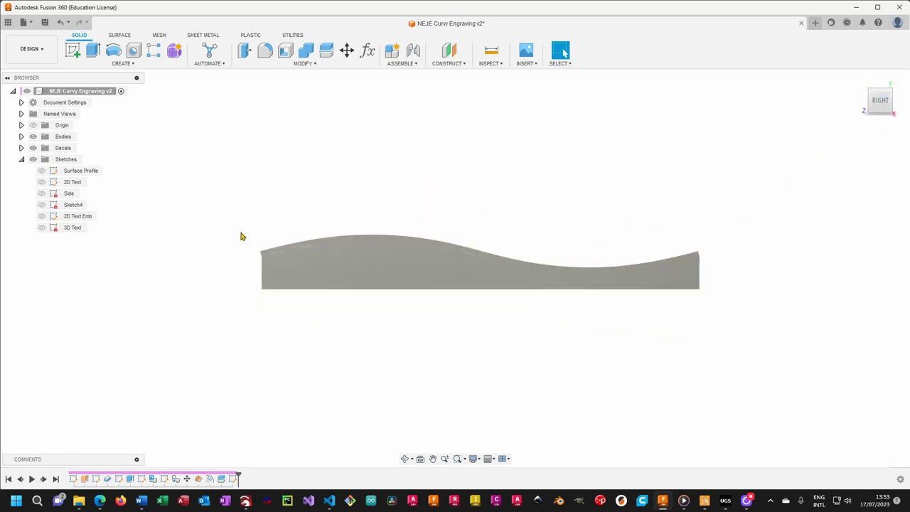
pyautogui.click(880, 91)
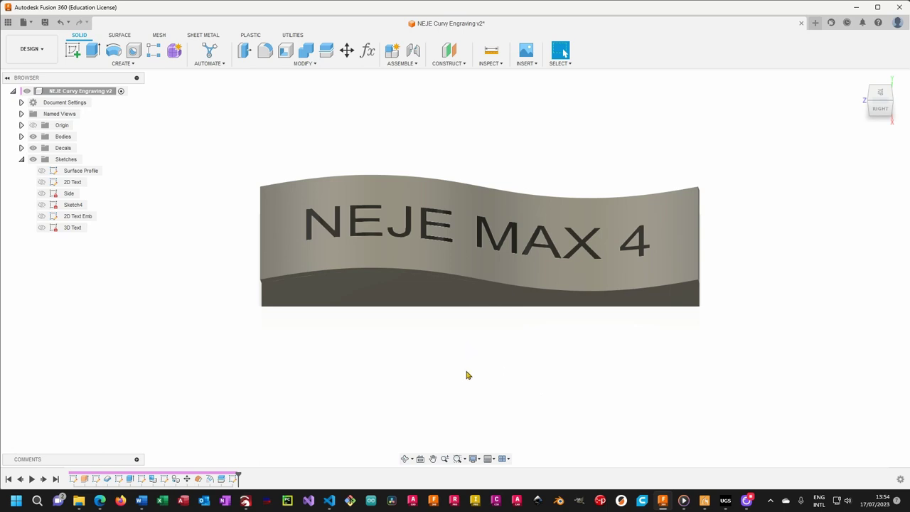
# Hide the decals and show the 3D Text sketch on the curved surface.
pyautogui.click(33, 147)
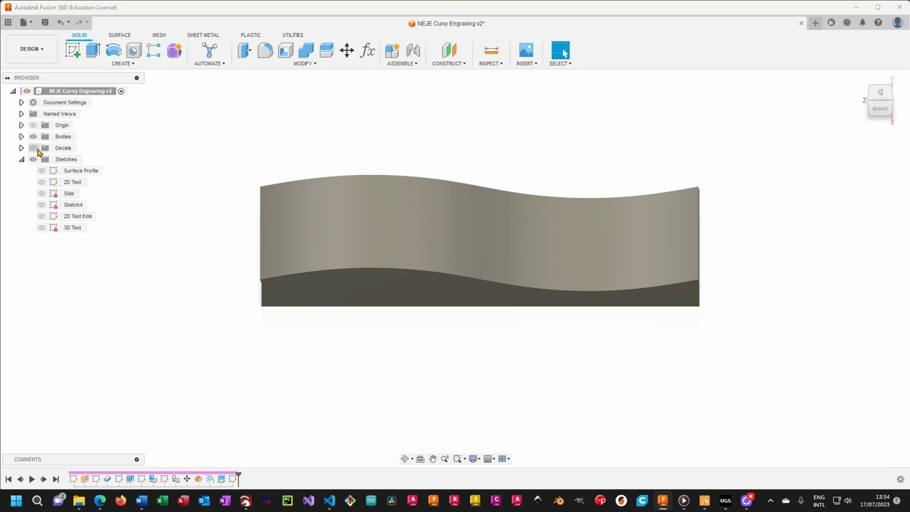
pyautogui.click(42, 227)
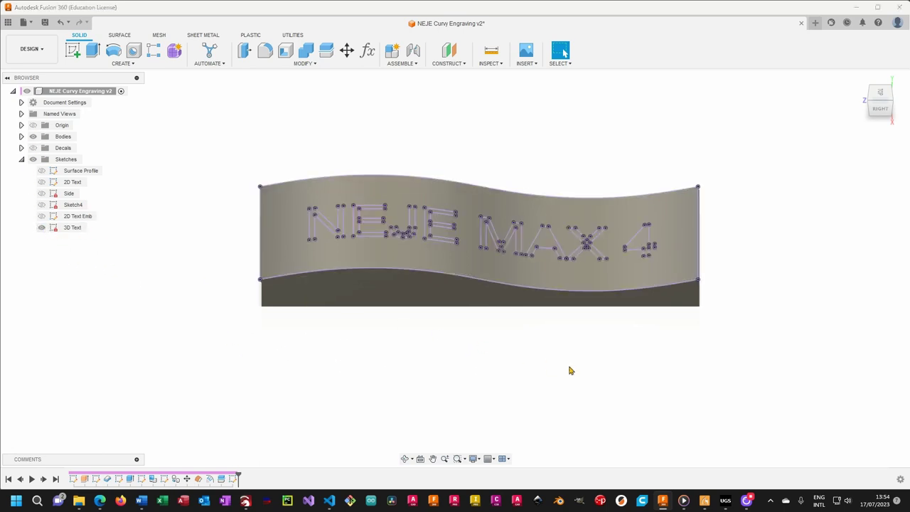
pyautogui.moveTo(456, 386)
pyautogui.keyDown('shift'); pyautogui.mouseDown(button='middle')
pyautogui.moveTo(450, 413)
pyautogui.moveTo(420, 412)
pyautogui.moveTo(452, 411)
pyautogui.moveTo(453, 349)
pyautogui.moveTo(455, 390)
pyautogui.mouseUp(button='middle'); pyautogui.keyUp('shift')
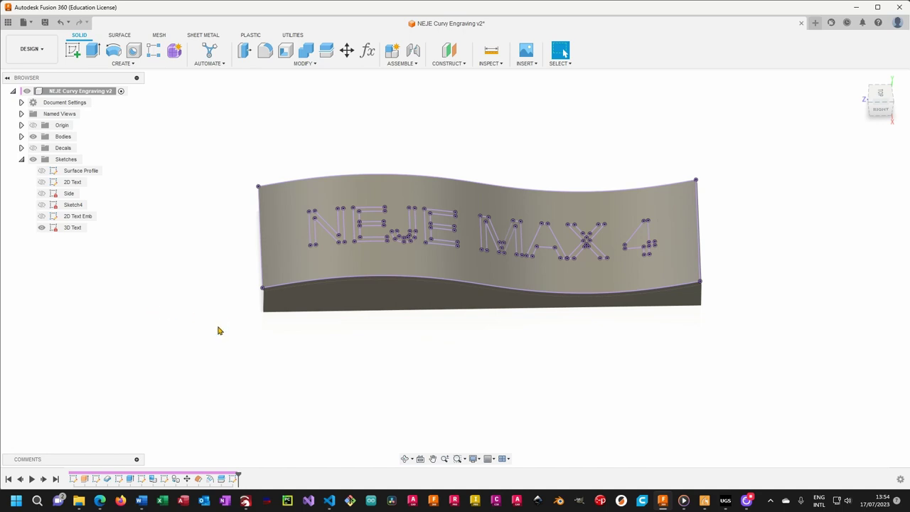
# Hide the 3D Text sketch, show the 2D Text sketch and switch to the Manufacture workspace.
pyautogui.click(41, 227)
pyautogui.click(41, 182)
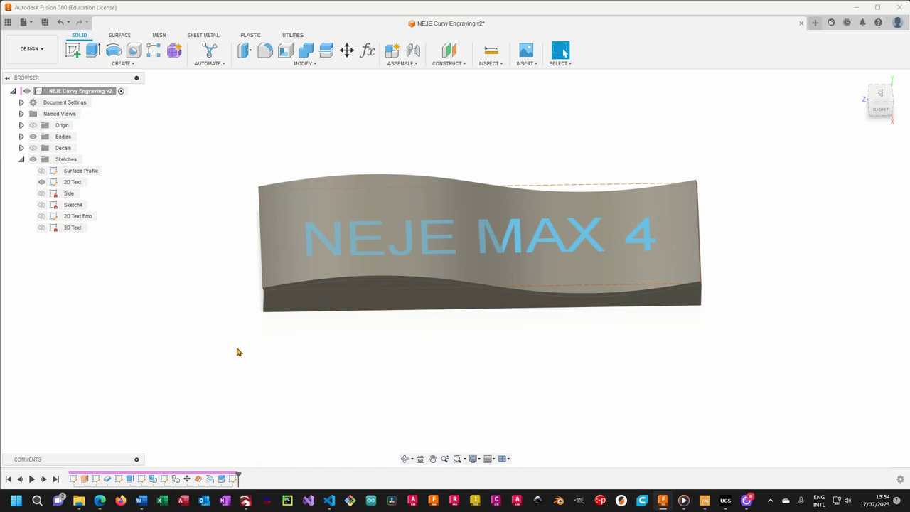
pyautogui.click(39, 48)
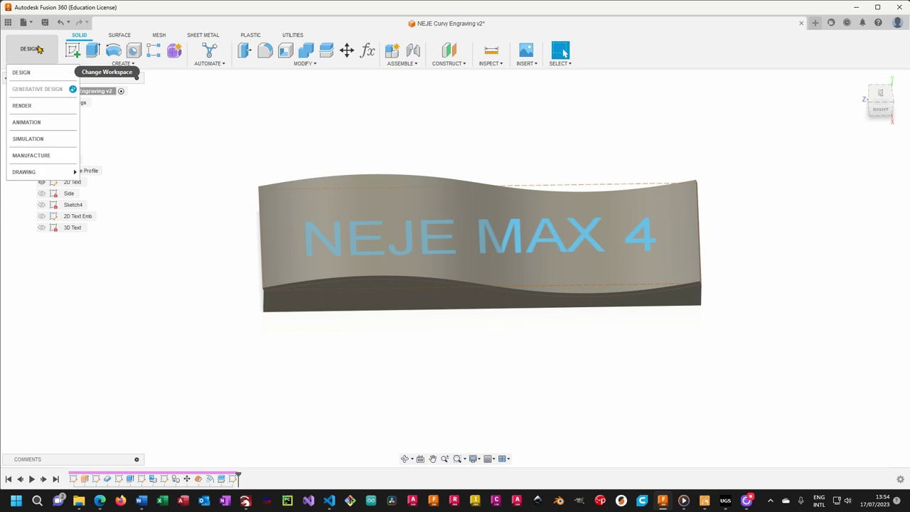
pyautogui.click(41, 155)
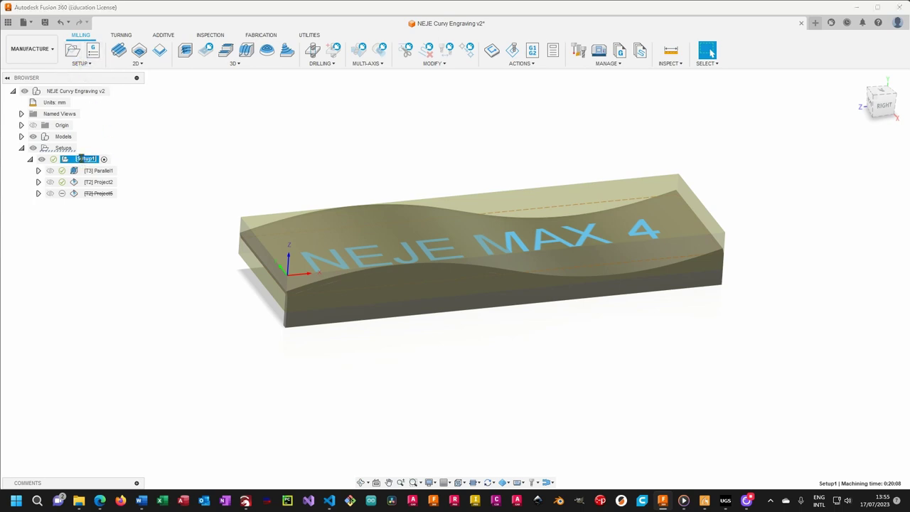
# Review Setup1's work coordinate system, origin position and stock settings without altering them.
pyautogui.doubleClick(70, 160)
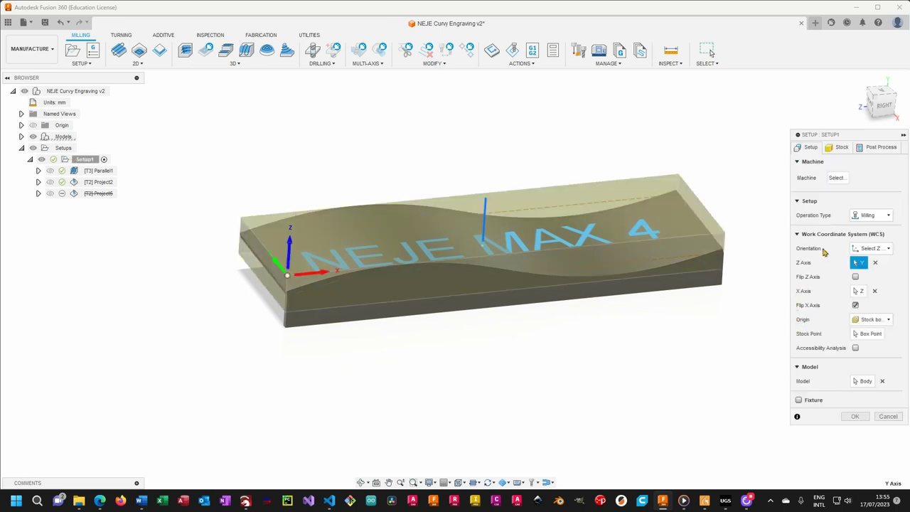
pyautogui.click(836, 148)
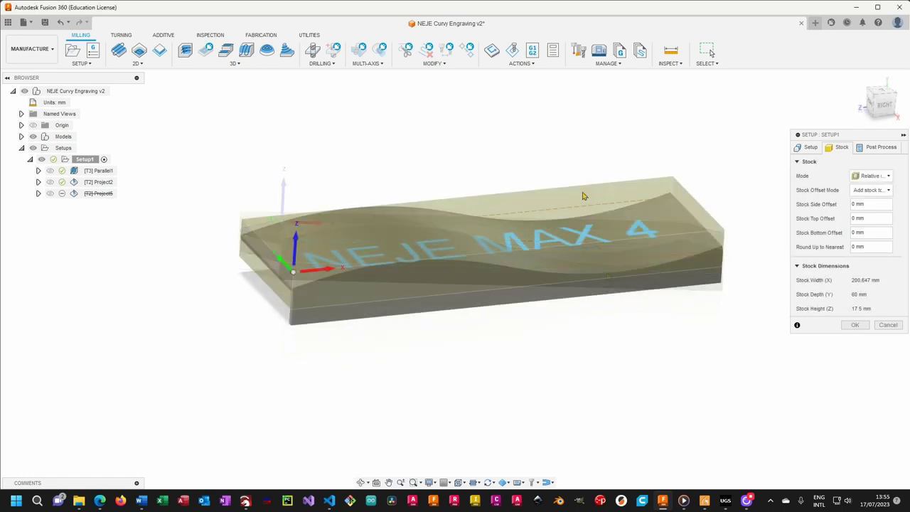
pyautogui.click(808, 148)
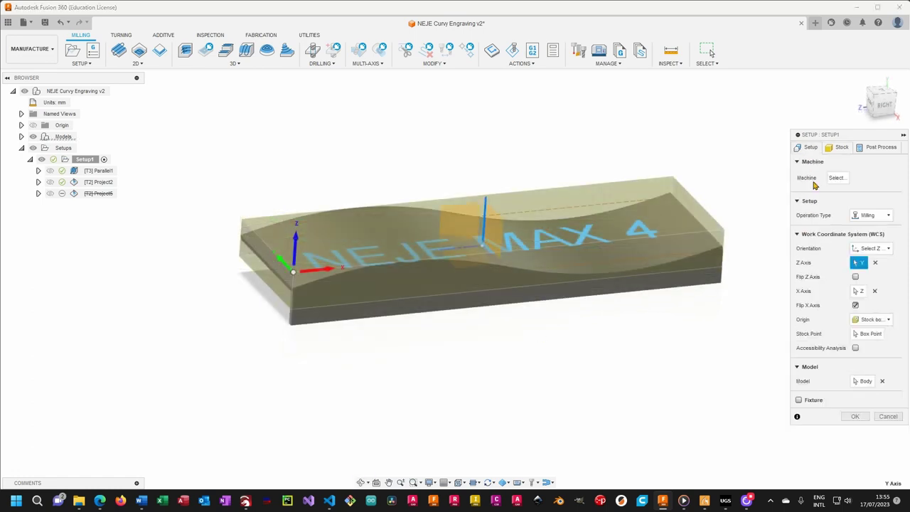
pyautogui.moveTo(607, 345)
pyautogui.keyDown('shift'); pyautogui.mouseDown(button='middle')
pyautogui.moveTo(594, 353)
pyautogui.moveTo(603, 343)
pyautogui.moveTo(589, 345)
pyautogui.mouseUp(button='middle'); pyautogui.keyUp('shift')
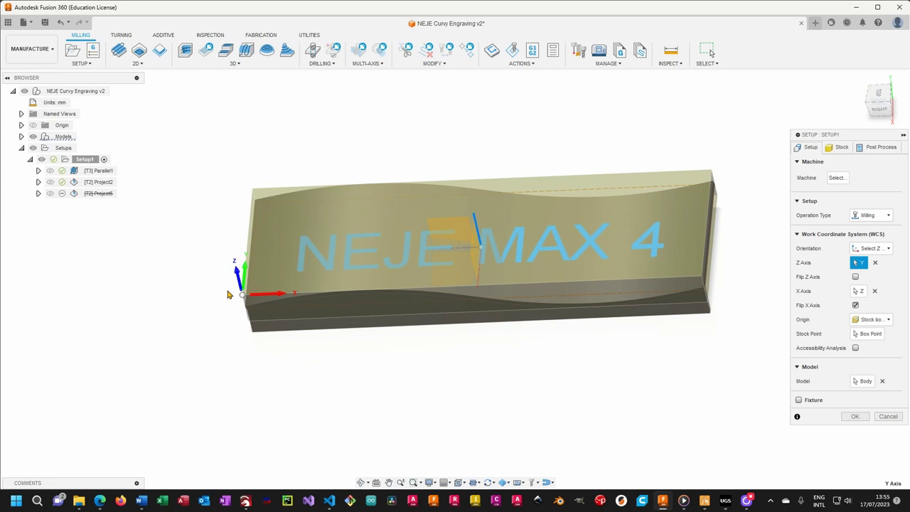
pyautogui.keyDown('shift'); pyautogui.moveTo(415, 432); pyautogui.dragTo(420, 386, button='middle'); pyautogui.keyUp('shift')
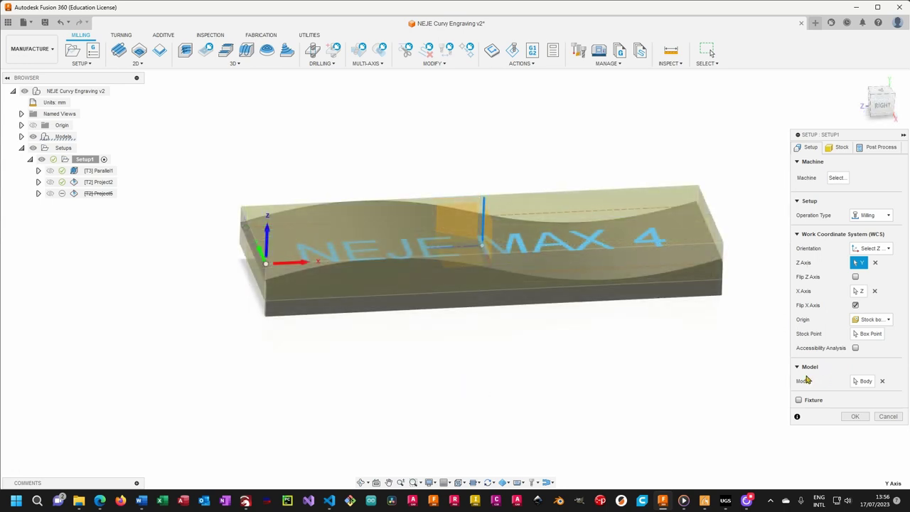
pyautogui.click(857, 417)
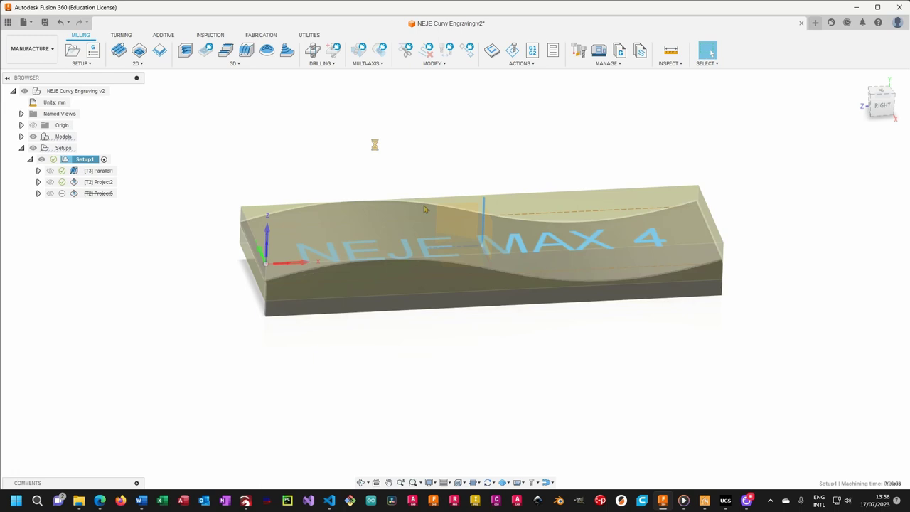
# Check which cutting operations are available for fabrication.
pyautogui.click(260, 35)
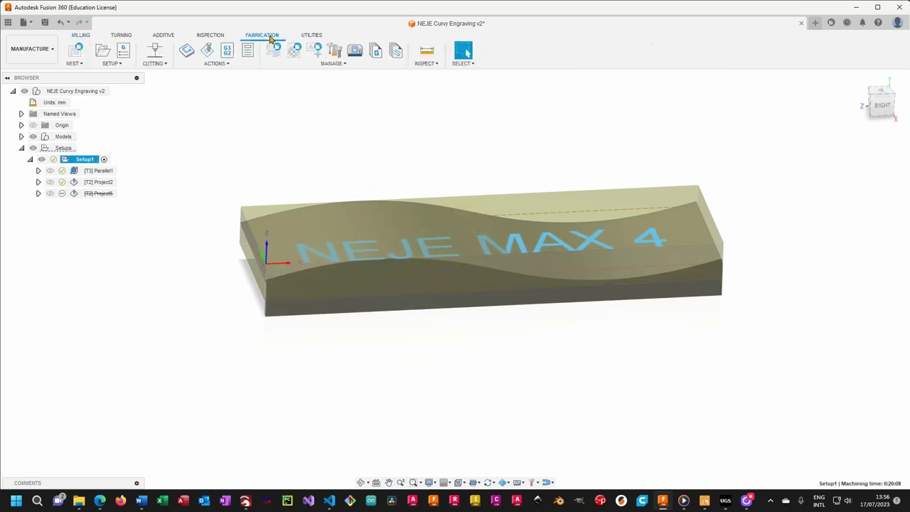
pyautogui.click(156, 64)
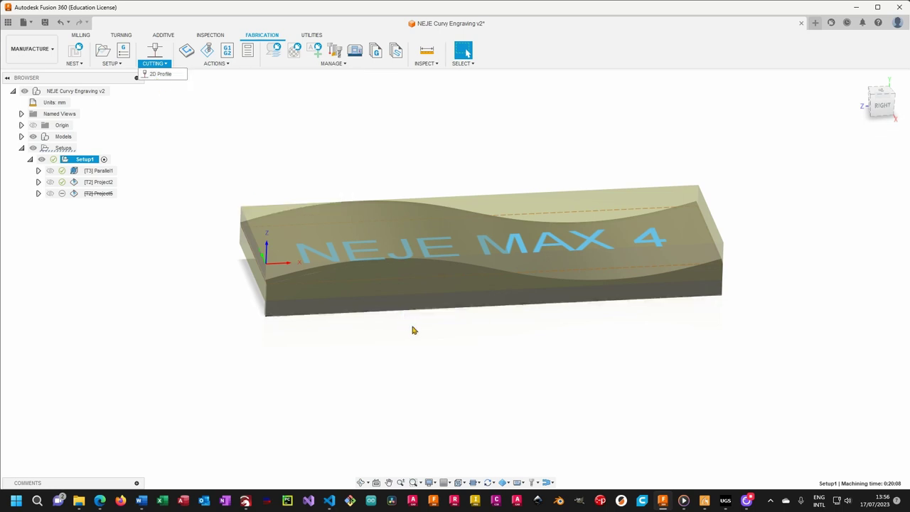
pyautogui.click(442, 366)
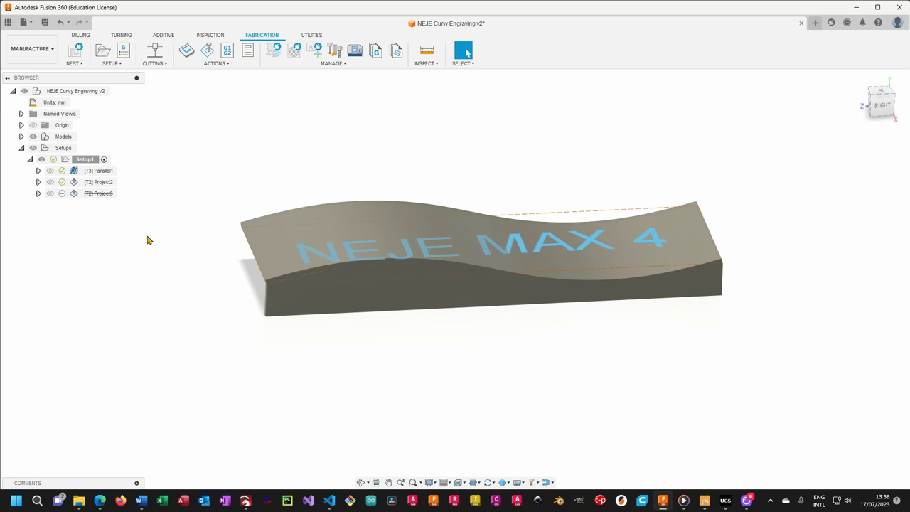
# Preview the Project2 toolpath and look up the Project strategy among the 3D milling operations.
pyautogui.click(101, 187)
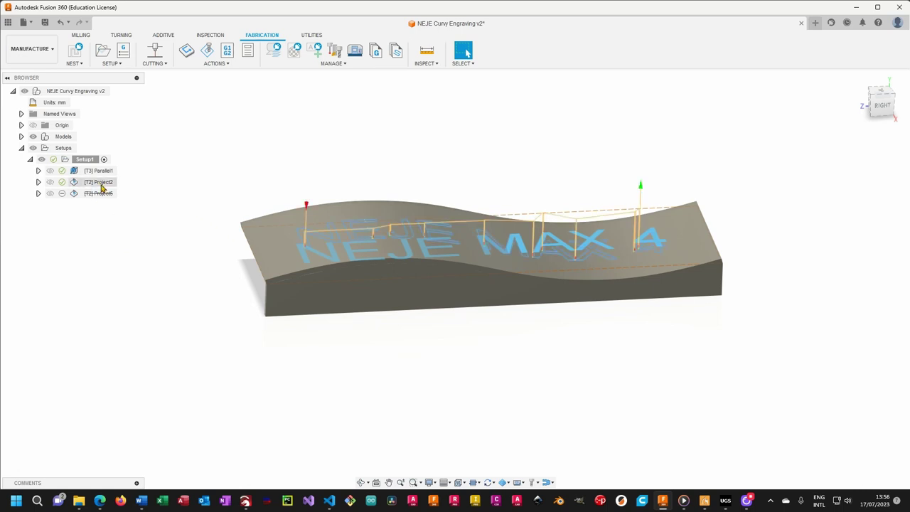
pyautogui.click(81, 35)
pyautogui.click(235, 63)
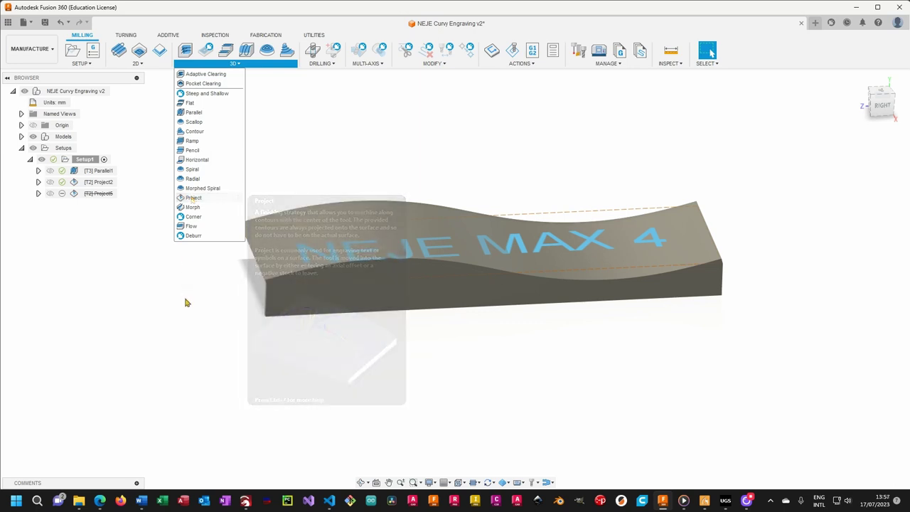
# Look up the Parallel strategy among the 3D milling operations.
pyautogui.click(331, 353)
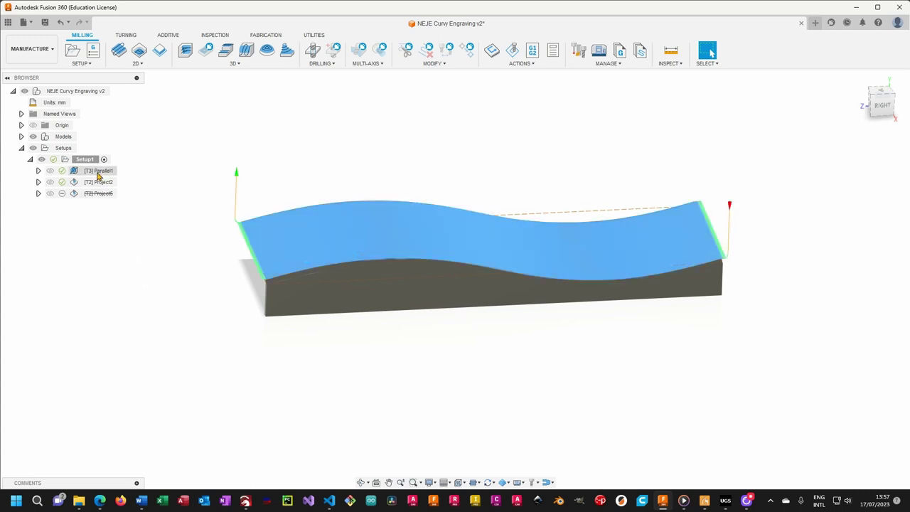
pyautogui.click(234, 63)
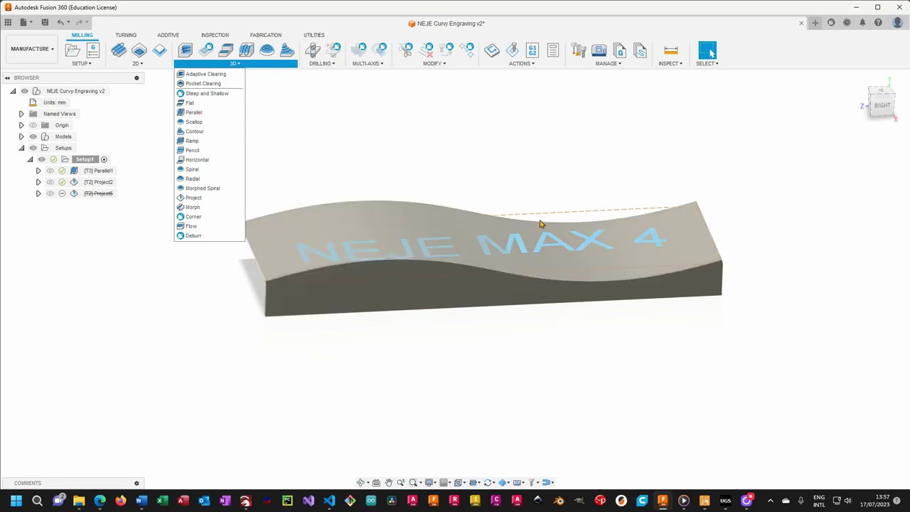
pyautogui.click(242, 334)
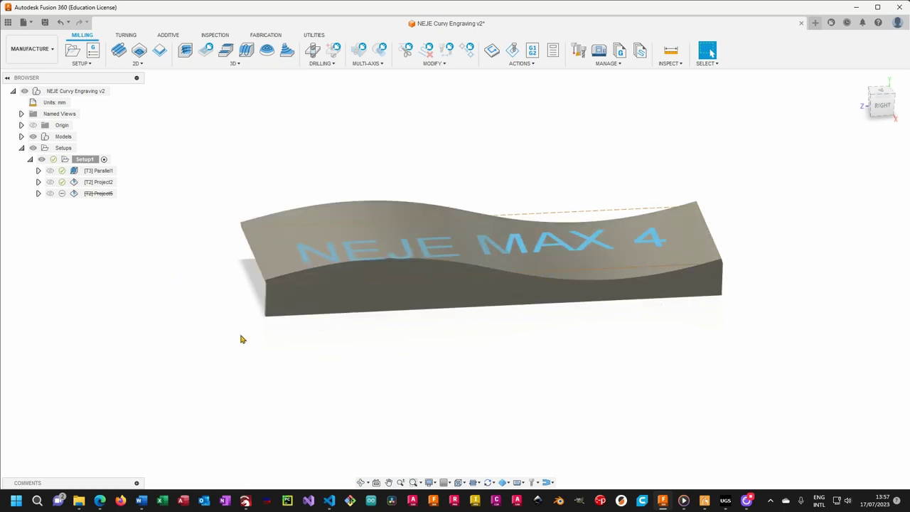
# Review the cutting tool and feed settings of the Parallel1 operation without altering them.
pyautogui.doubleClick(92, 170)
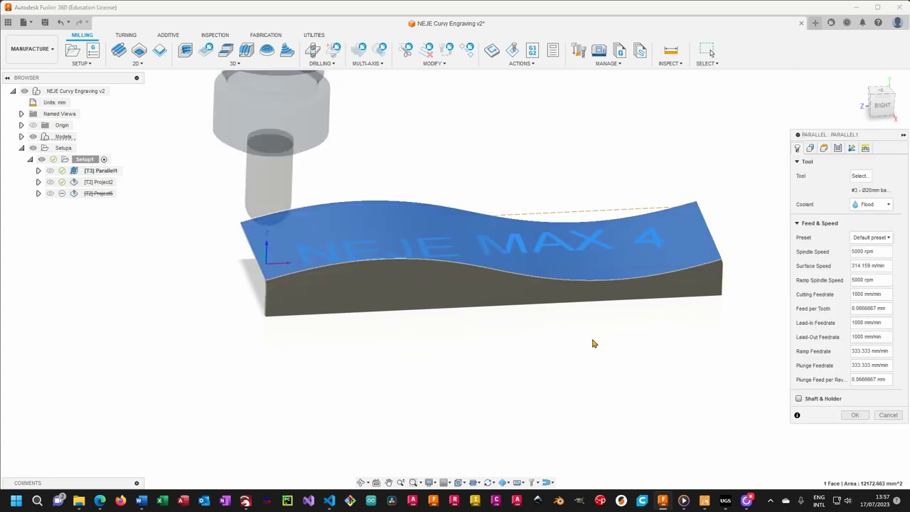
pyautogui.click(859, 176)
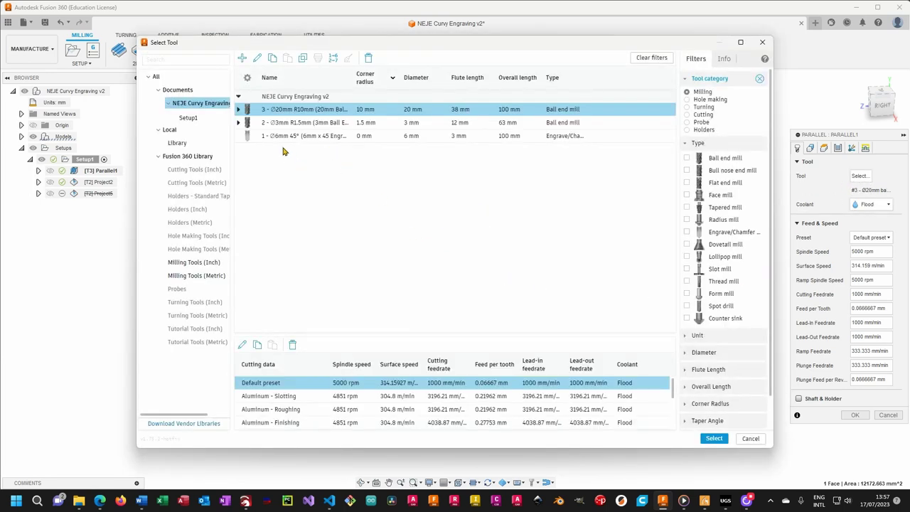
pyautogui.click(302, 114)
pyautogui.click(761, 44)
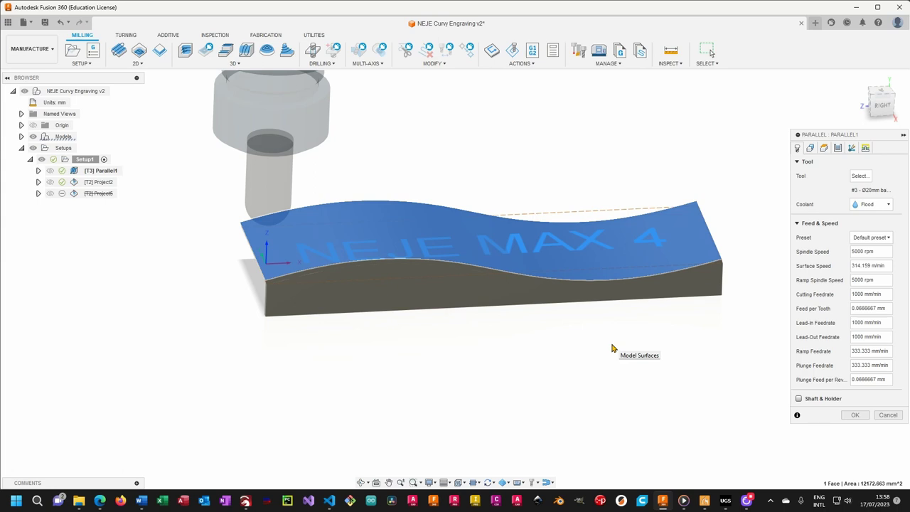
pyautogui.click(855, 414)
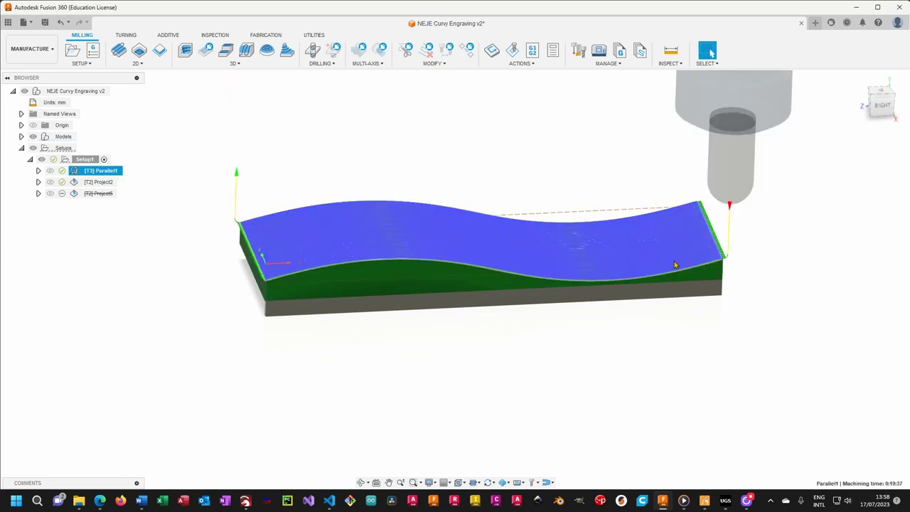
pyautogui.click(482, 344)
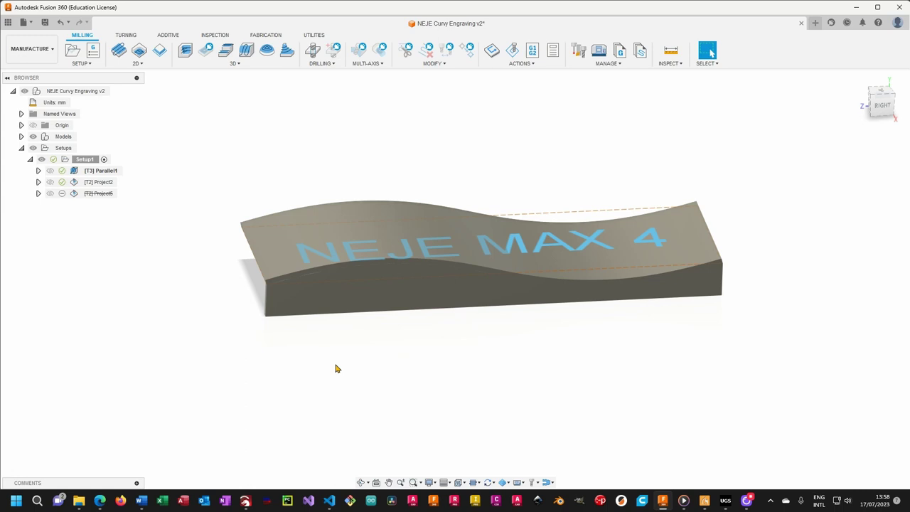
# Review Project2's tool, feed and speed settings, machining boundary and sketch curve selections.
pyautogui.click(113, 183)
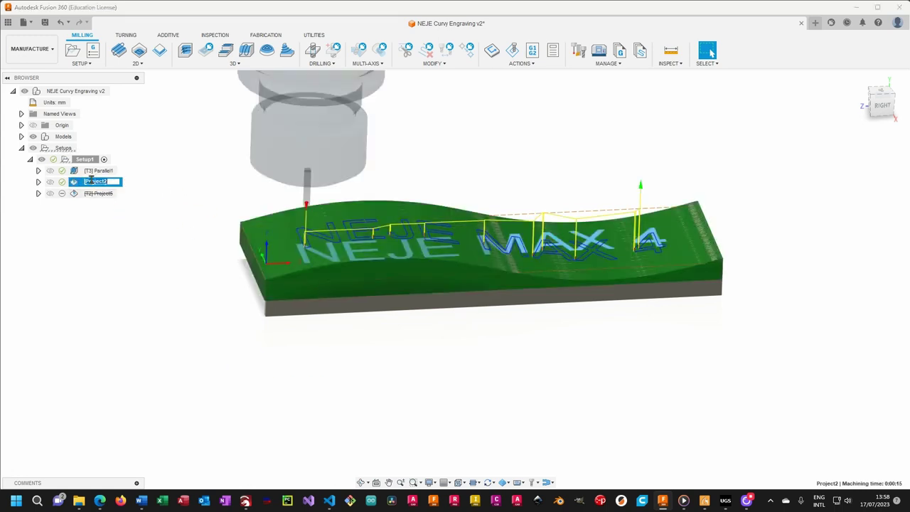
pyautogui.doubleClick(82, 183)
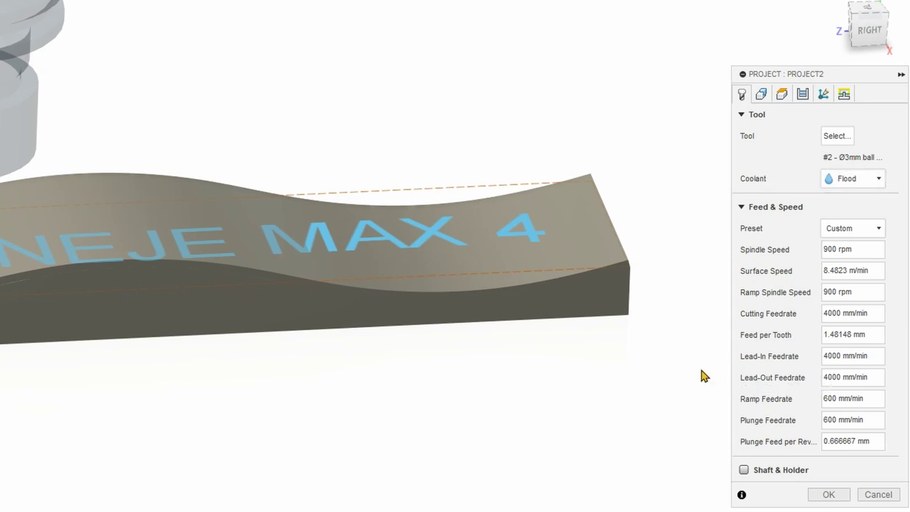
pyautogui.click(761, 97)
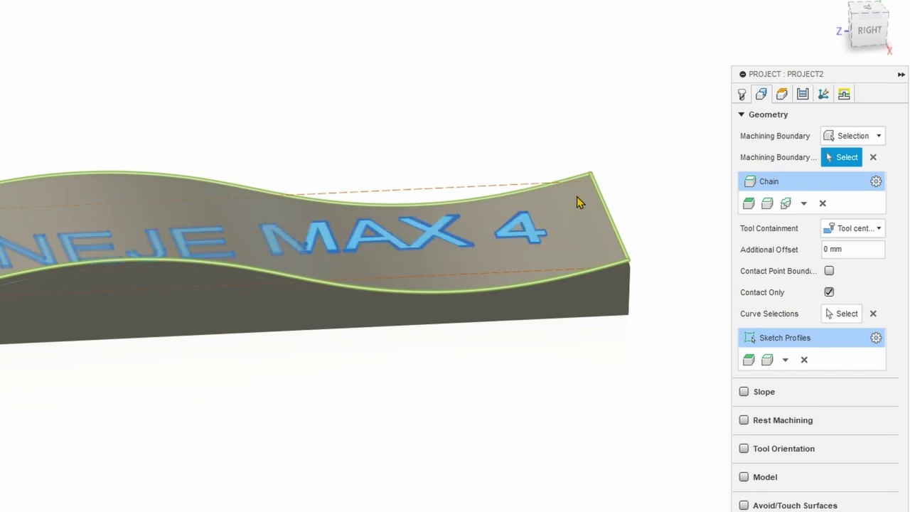
pyautogui.click(742, 93)
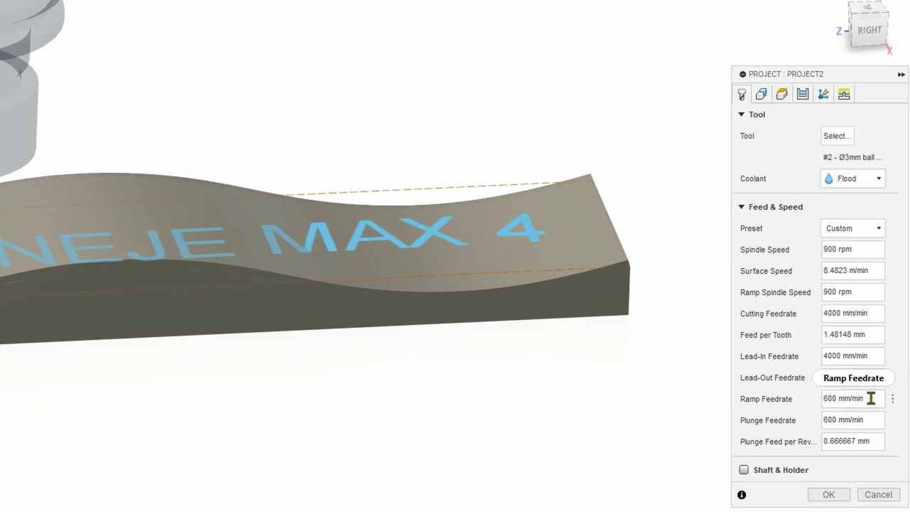
pyautogui.moveTo(871, 398)
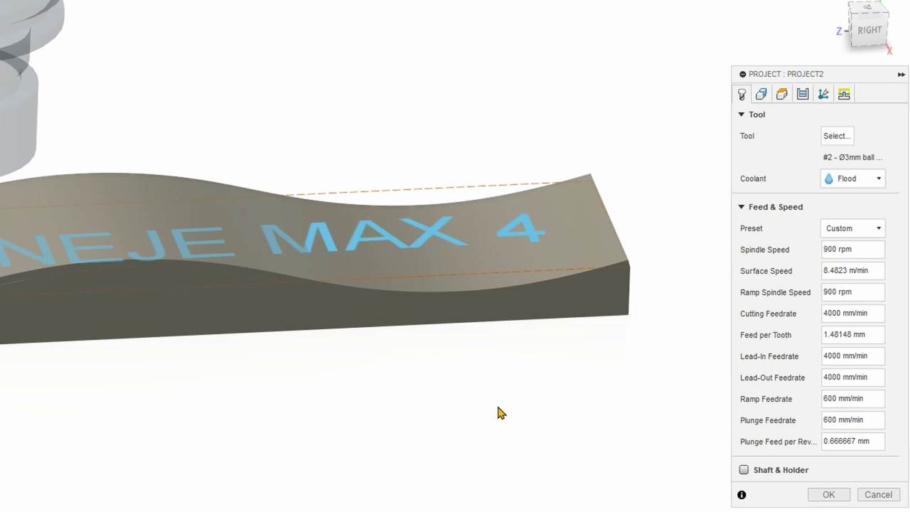
# Inspect Project2's clearance, retract, top and bottom heights around the part from several angles.
pyautogui.click(761, 95)
pyautogui.click(782, 95)
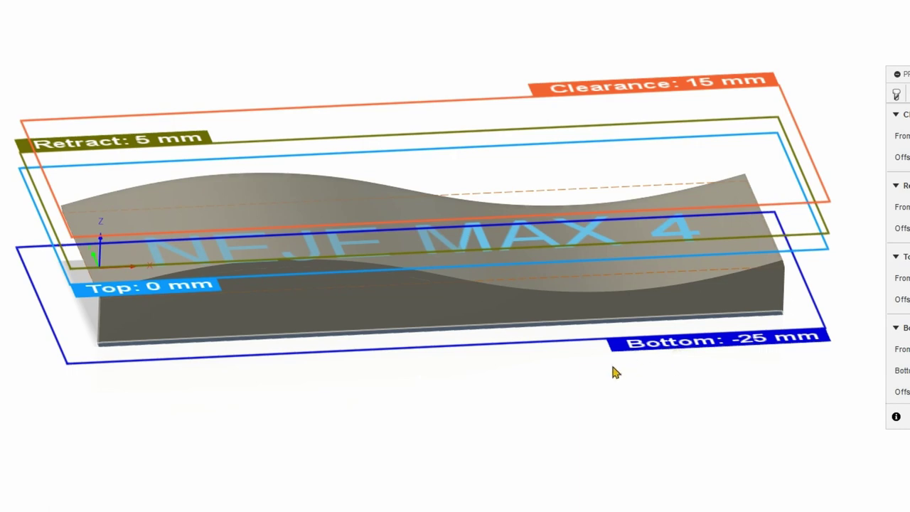
pyautogui.keyDown('shift'); pyautogui.moveTo(615, 371); pyautogui.dragTo(574, 327, button='middle'); pyautogui.keyUp('shift')
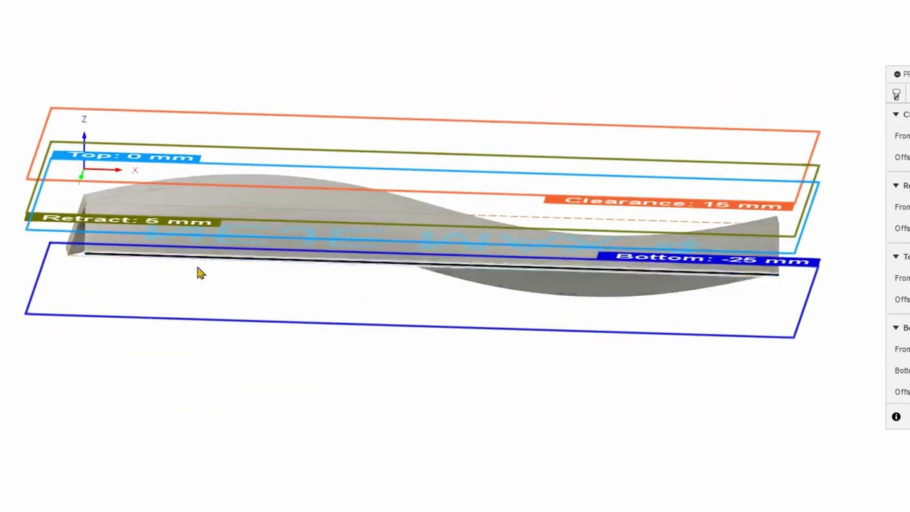
pyautogui.keyDown('shift'); pyautogui.moveTo(199, 270); pyautogui.dragTo(234, 311, button='middle'); pyautogui.keyUp('shift')
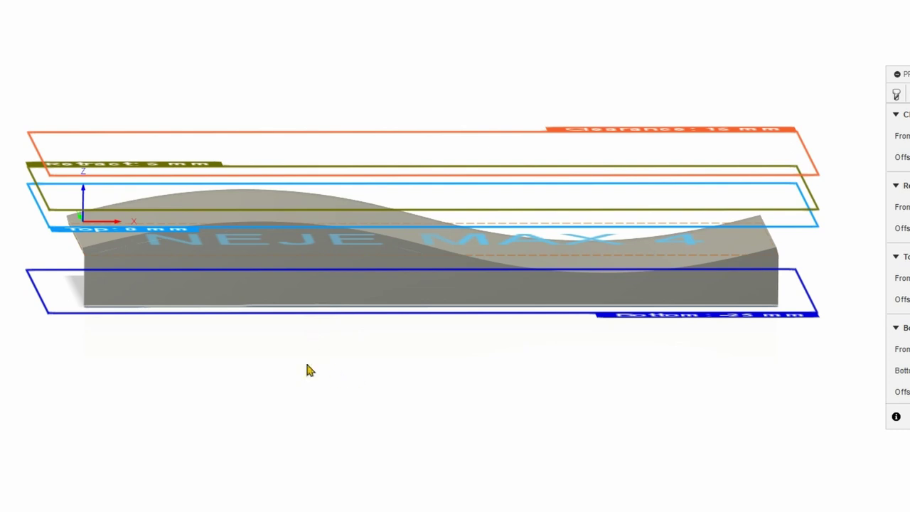
pyautogui.keyDown('shift'); pyautogui.moveTo(264, 402); pyautogui.dragTo(262, 424, button='middle'); pyautogui.keyUp('shift')
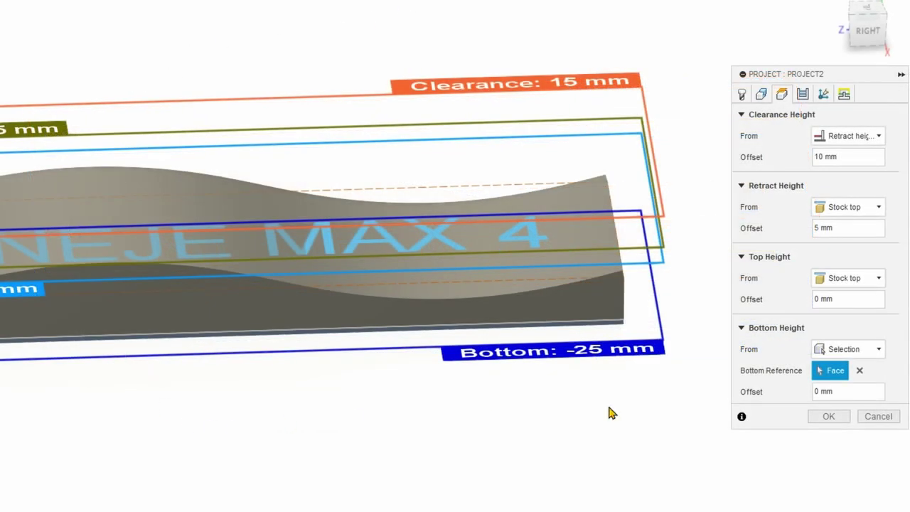
pyautogui.click(827, 417)
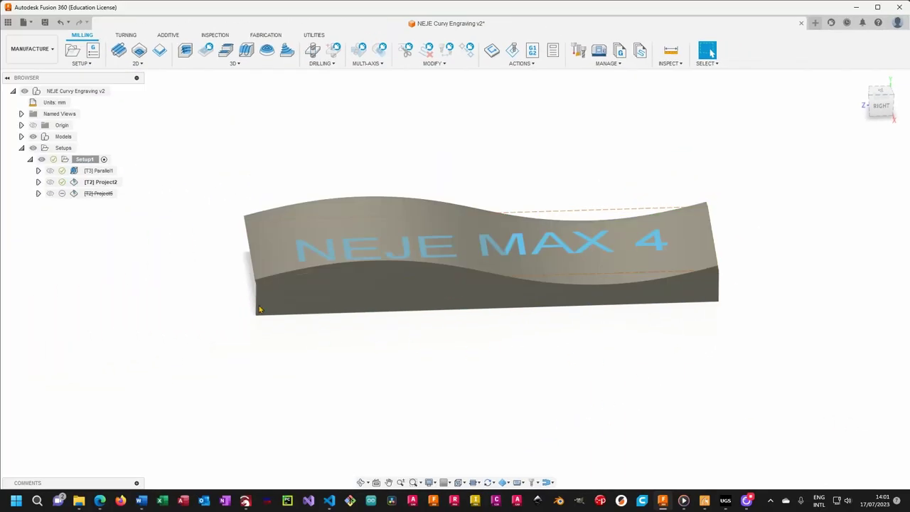
# Simulate the Project2 toolpath, replay it, check the tool motion from the right side view and exit the simulation.
pyautogui.click(101, 183)
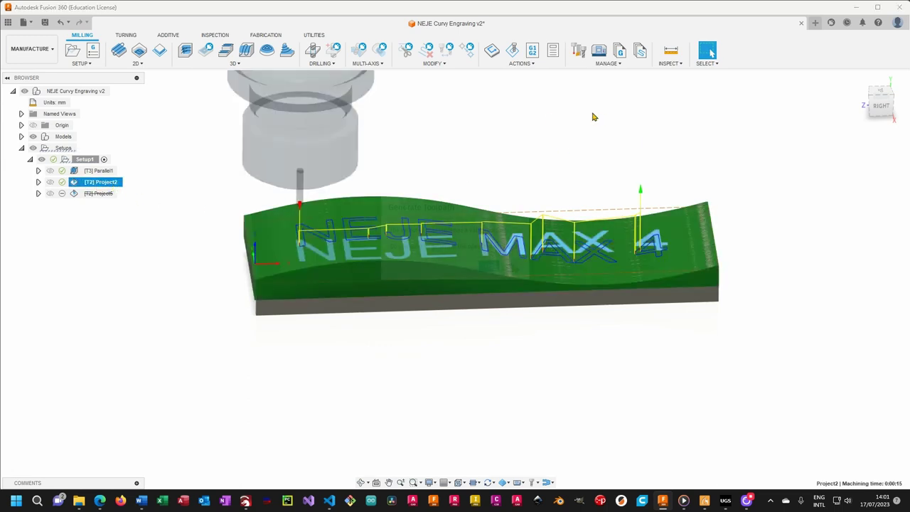
pyautogui.click(512, 50)
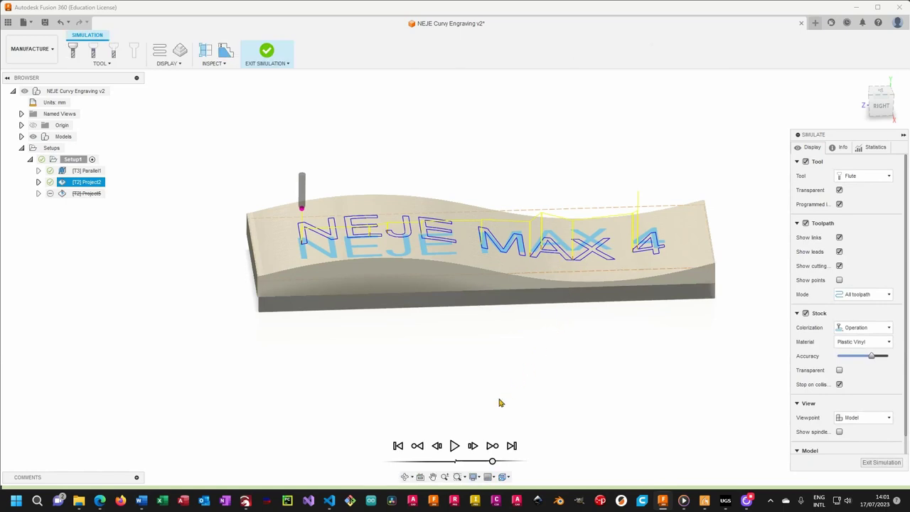
pyautogui.click(453, 447)
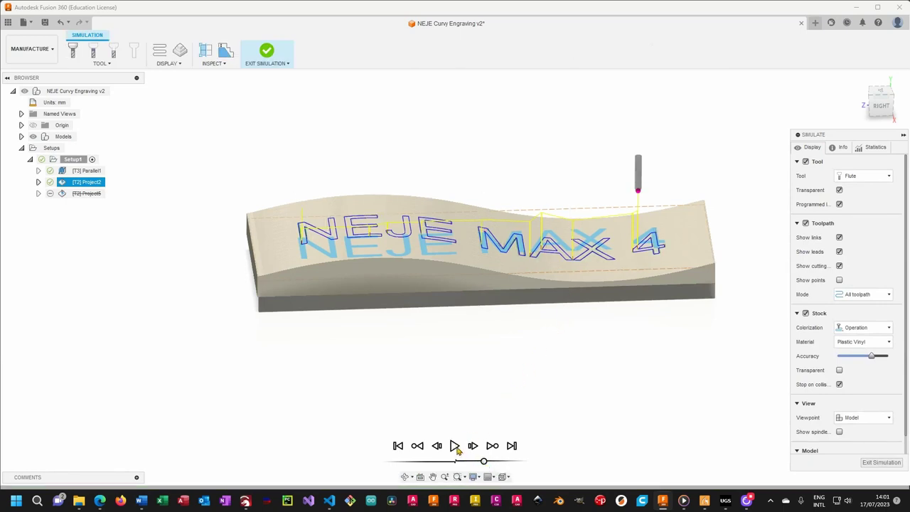
pyautogui.click(454, 445)
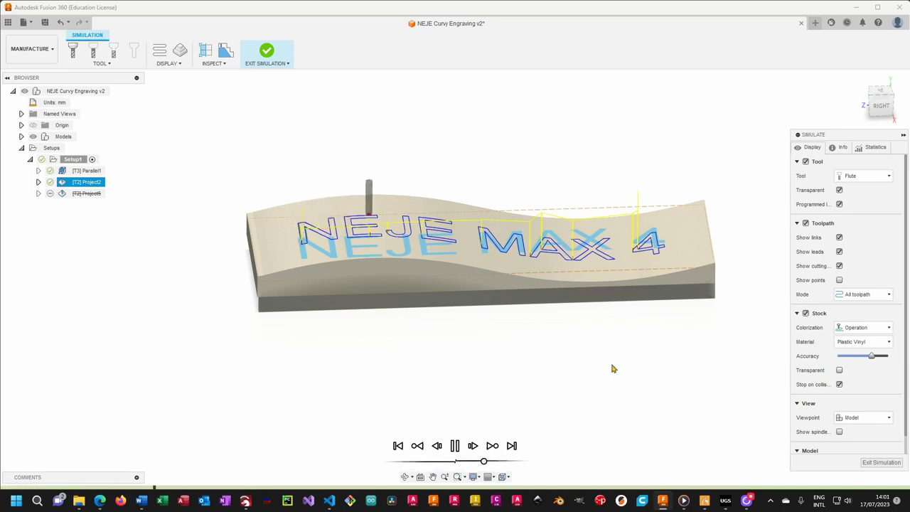
pyautogui.click(889, 105)
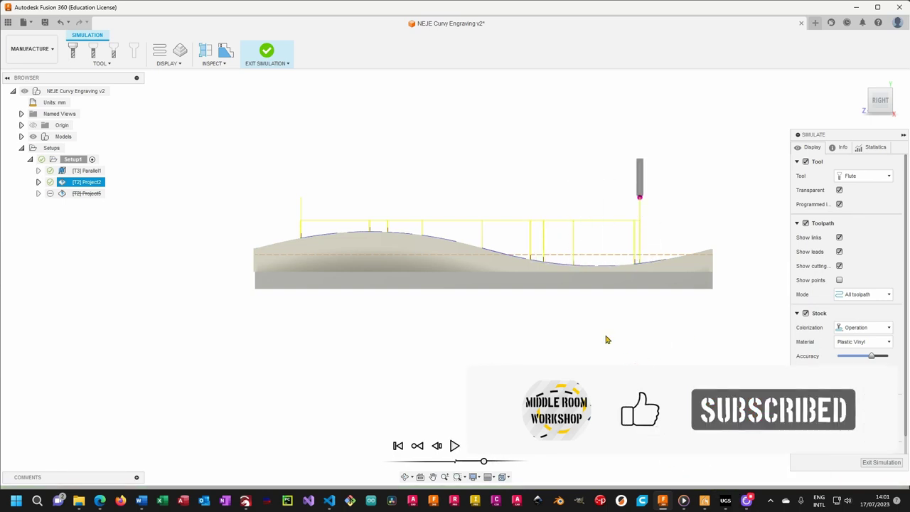
pyautogui.click(273, 55)
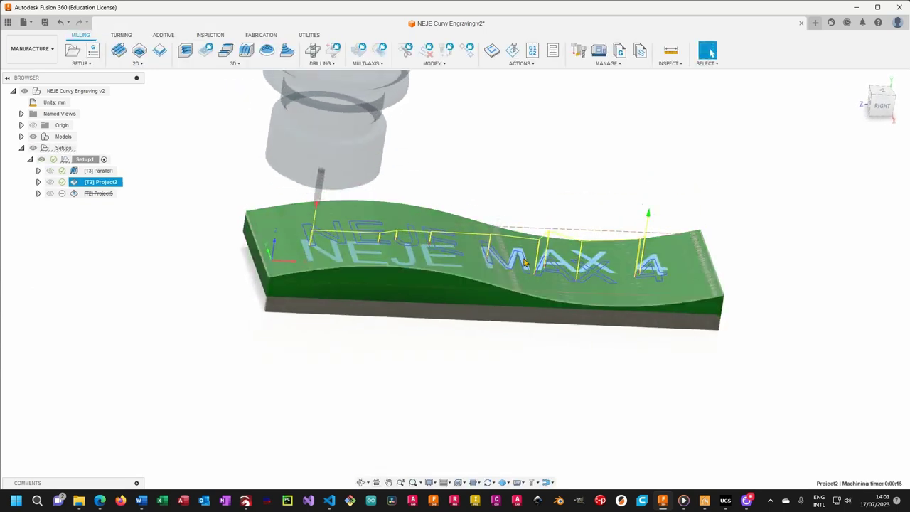
# Post-process the Project2 operation with the Grbl / grbl post processor.
pyautogui.click(546, 354)
pyautogui.click(96, 183)
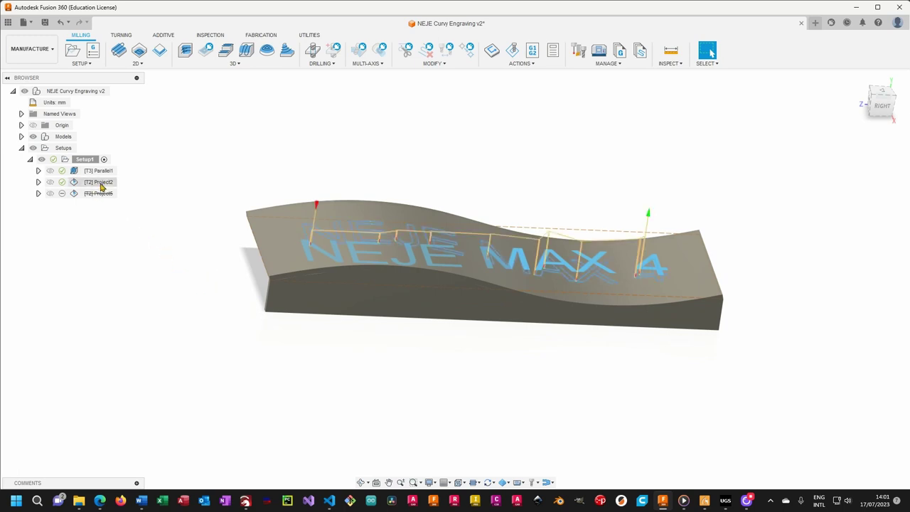
pyautogui.rightClick(101, 186)
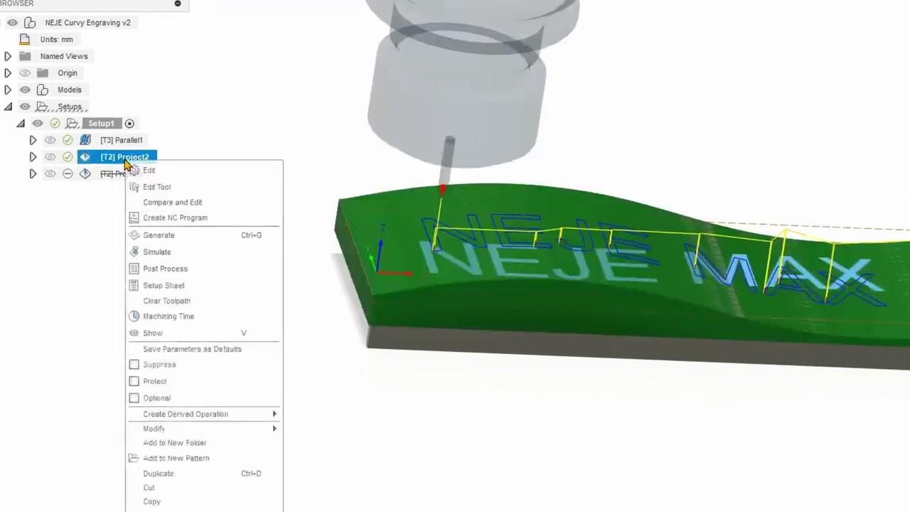
pyautogui.click(213, 269)
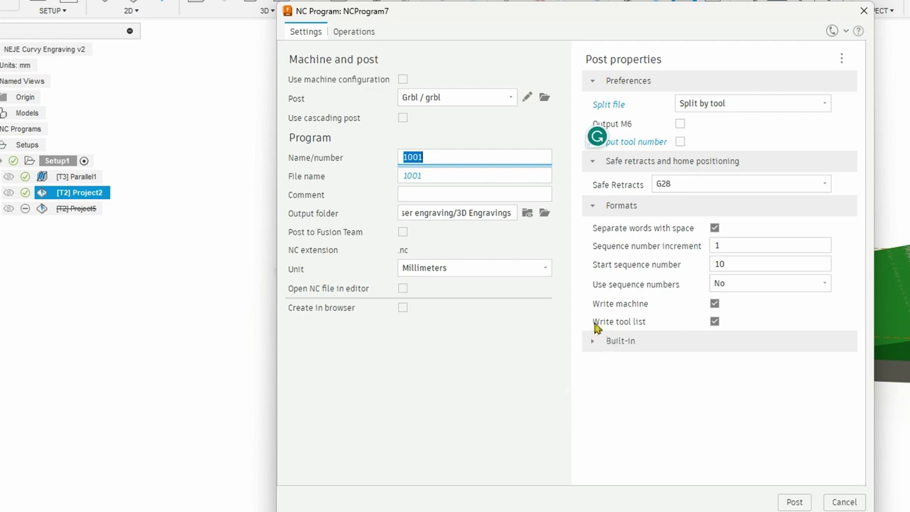
pyautogui.click(484, 101)
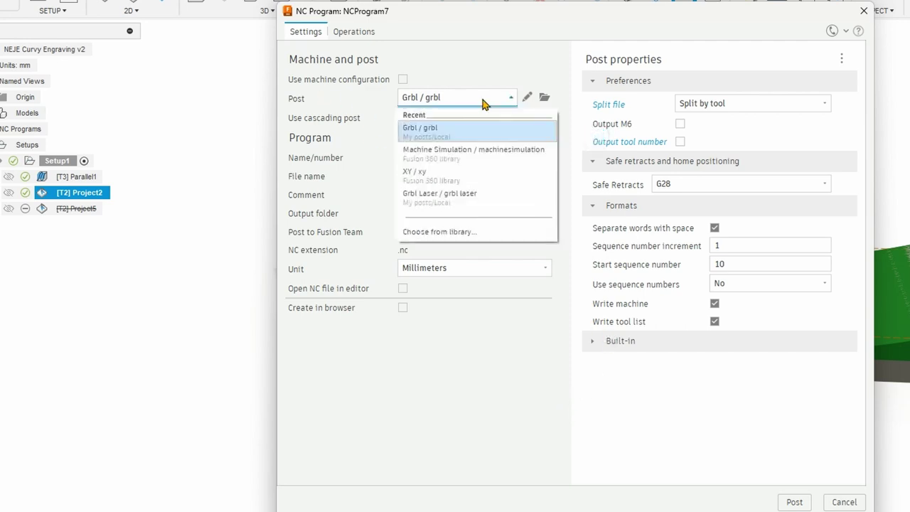
pyautogui.click(452, 135)
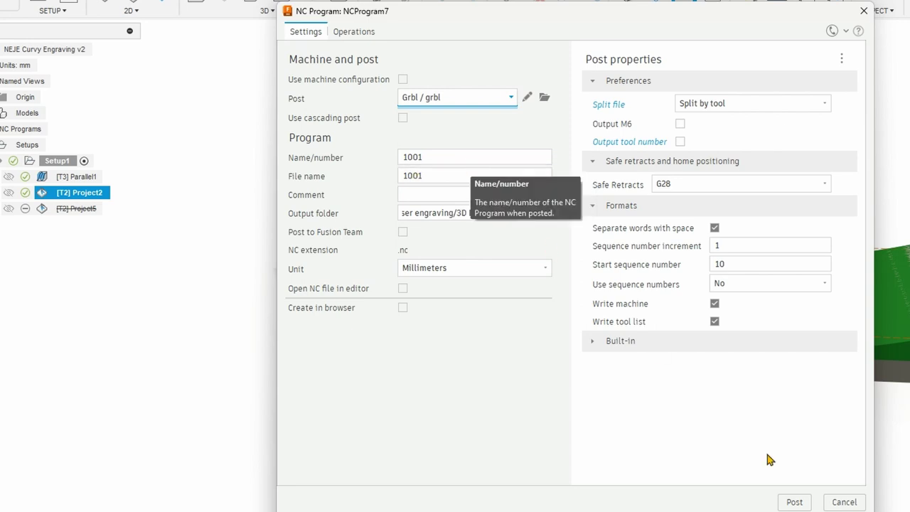
pyautogui.click(795, 502)
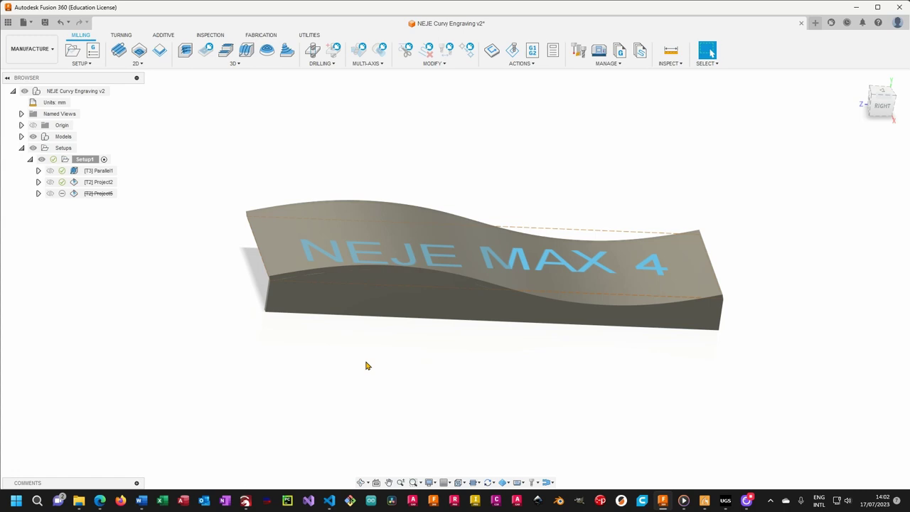
# Switch to LightBurn, open the Neje Max 4 Grbl 2_1_T2 file and check the imported text outline.
pyautogui.click(254, 497)
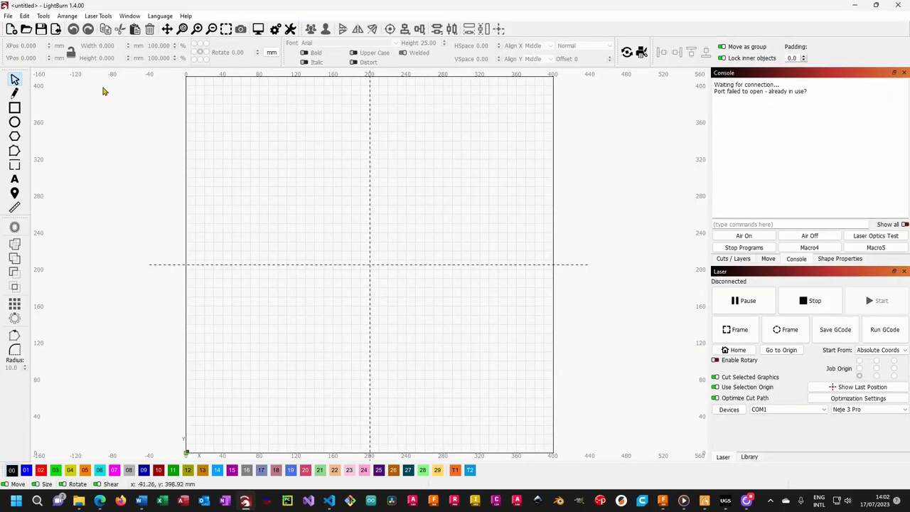
pyautogui.click(25, 29)
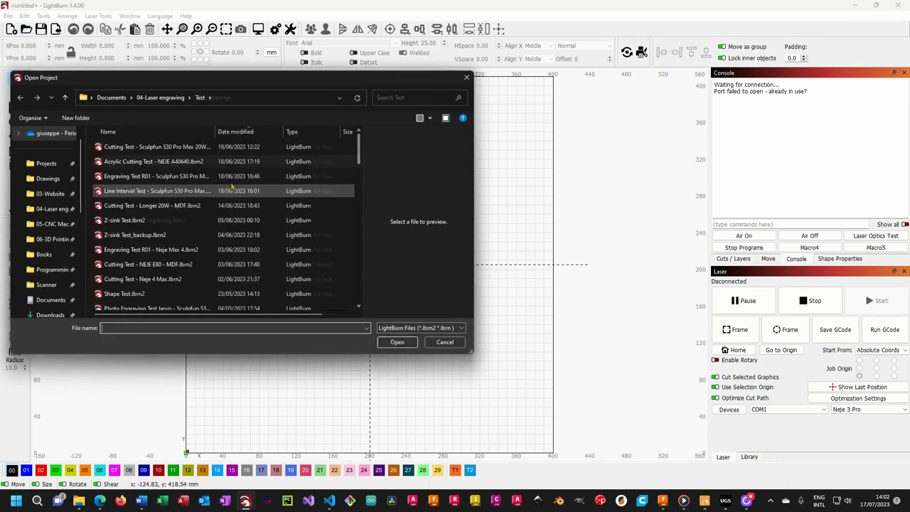
pyautogui.click(397, 342)
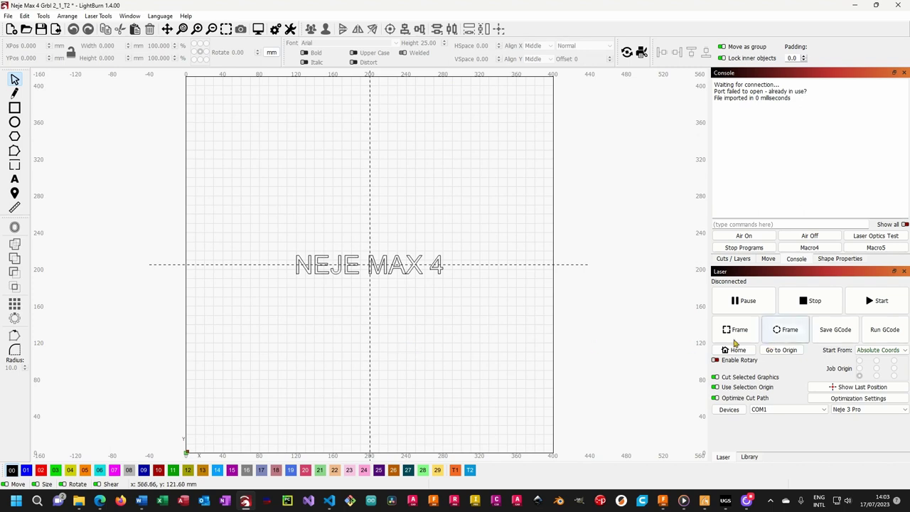
pyautogui.moveTo(269, 225); pyautogui.dragTo(498, 307)
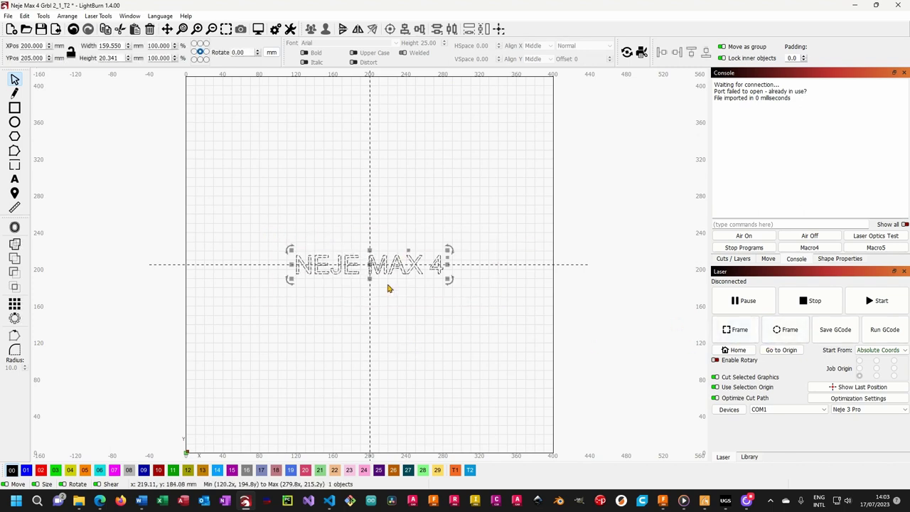
pyautogui.click(458, 352)
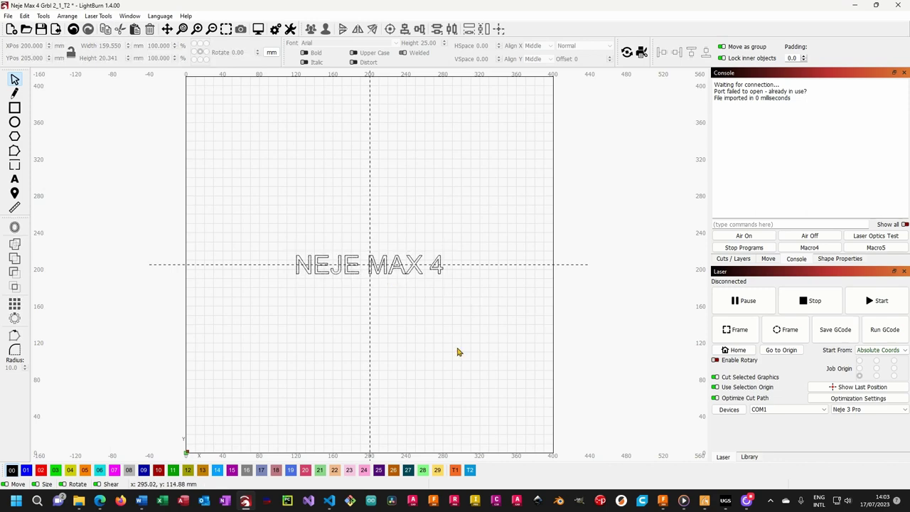
# Inspect the Neje Max 4 Grbl 2_1_T2.nc toolpath in Candle and in Universal Gcode Platform.
pyautogui.click(703, 500)
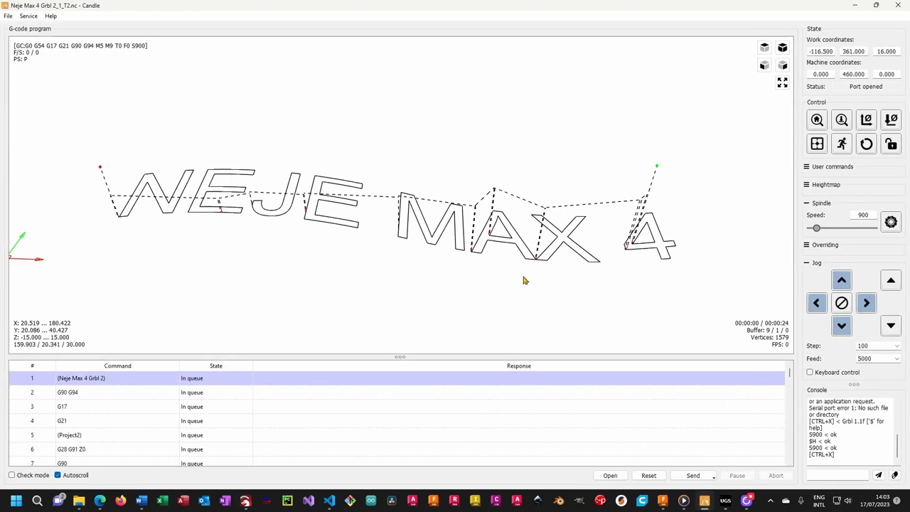
pyautogui.moveTo(508, 254); pyautogui.dragTo(535, 312)
pyautogui.click(725, 500)
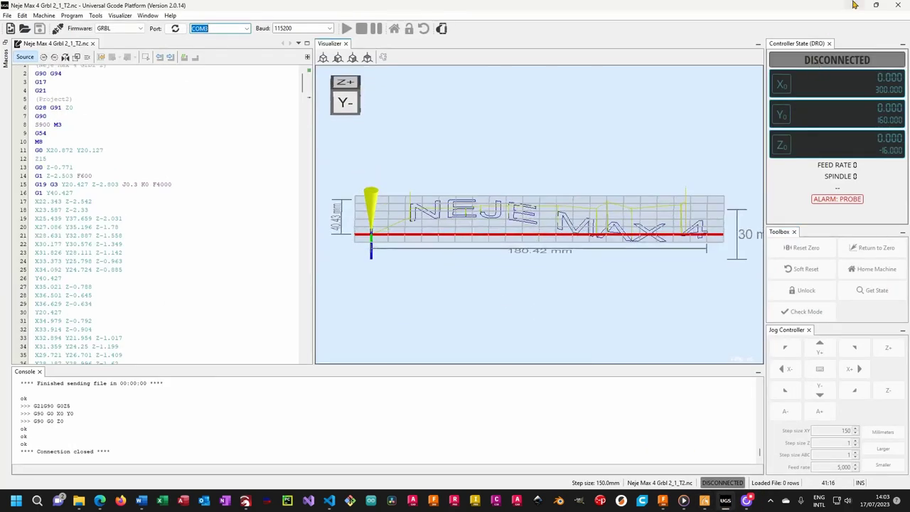
# Switch to the NC Viewer site and load Neje Max 4 Grbl 2_1_T2.nc from the 3D Engravings folder.
pyautogui.moveTo(100, 500)
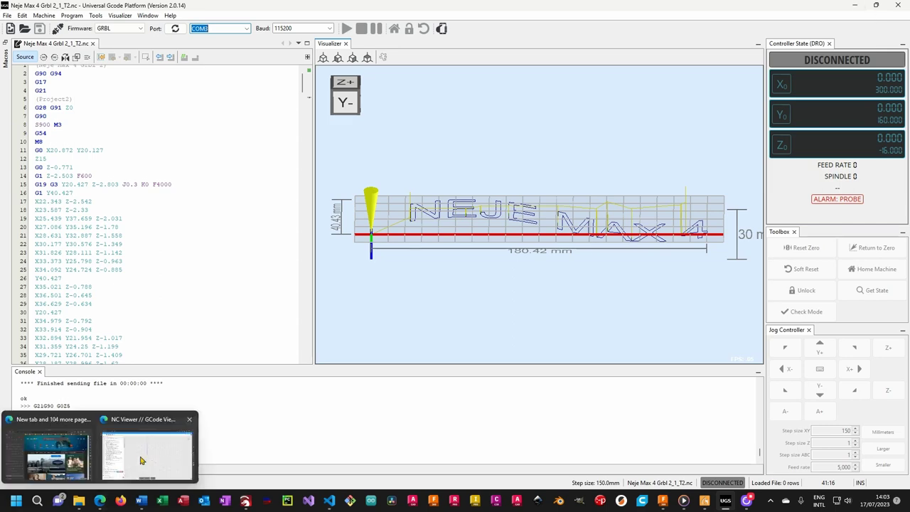
pyautogui.click(141, 458)
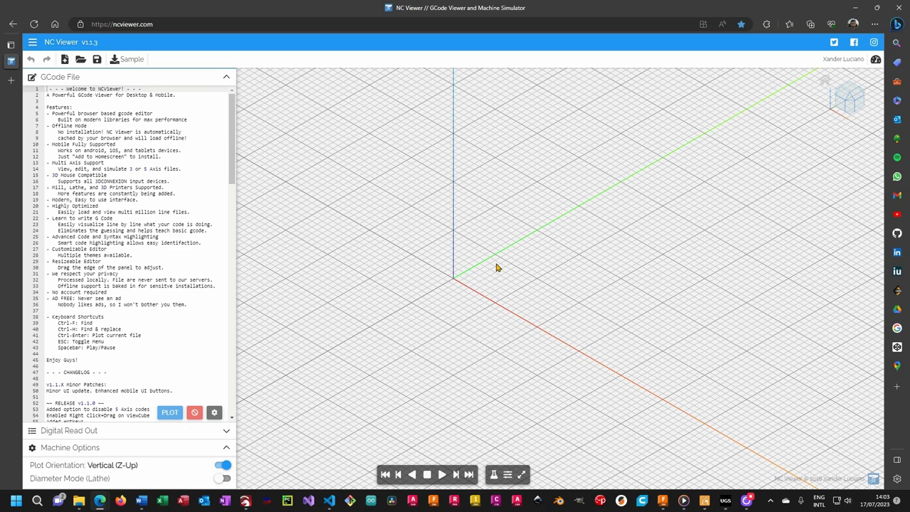
pyautogui.moveTo(79, 501)
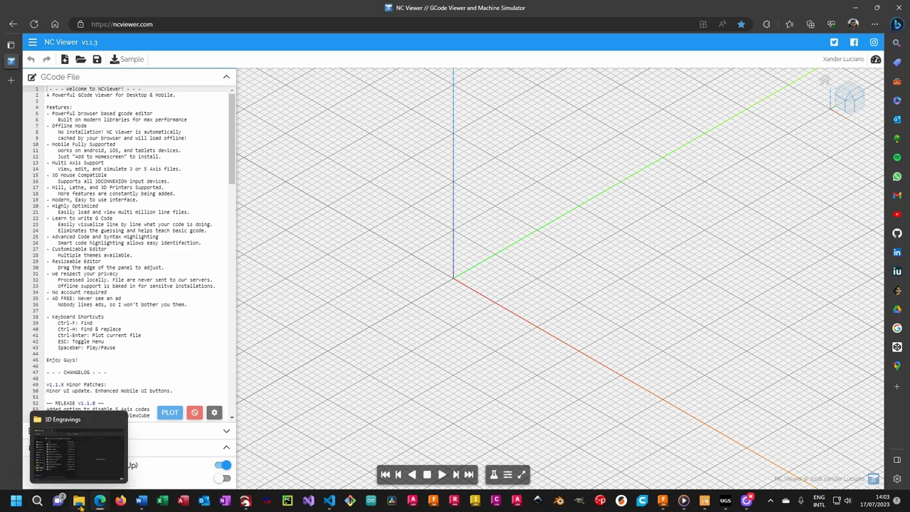
pyautogui.click(78, 451)
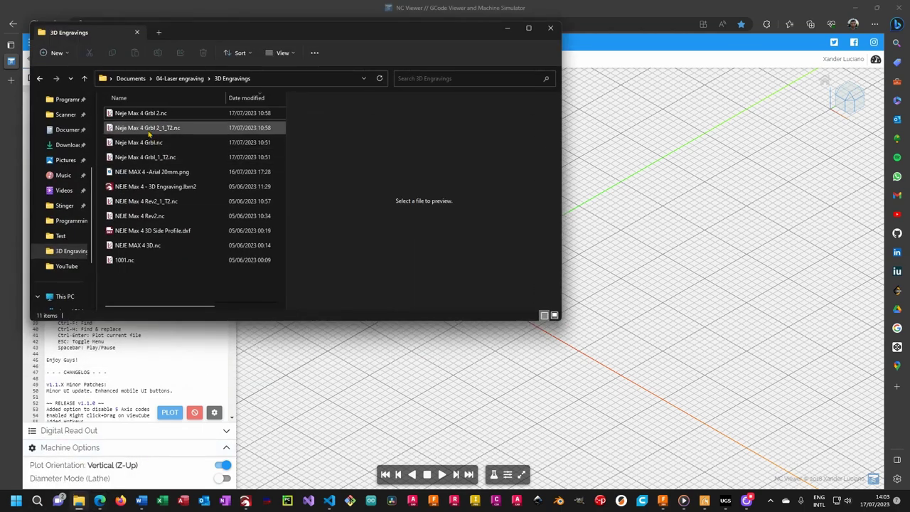
pyautogui.moveTo(142, 128); pyautogui.dragTo(614, 277)
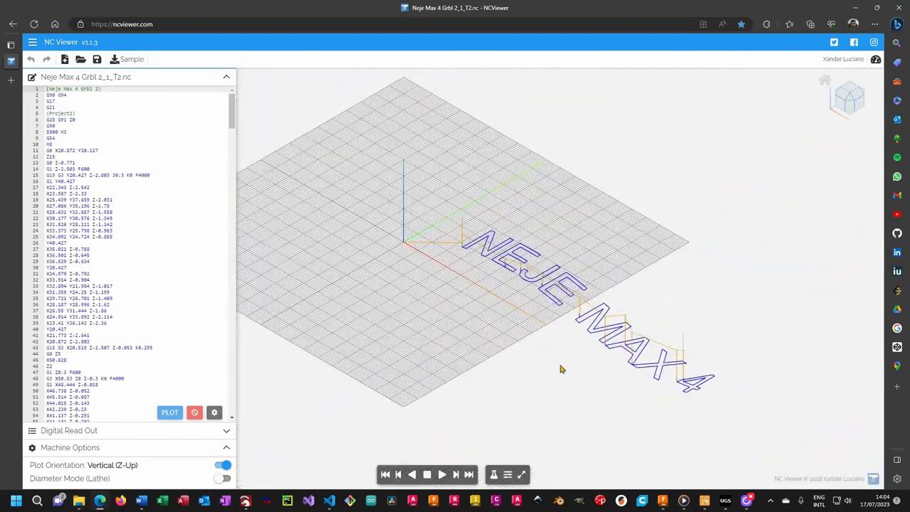
# Examine the plotted NEJE MAX 4 toolpath from several angles and match its first G-code lines to the start at the origin.
pyautogui.moveTo(561, 367); pyautogui.dragTo(636, 381)
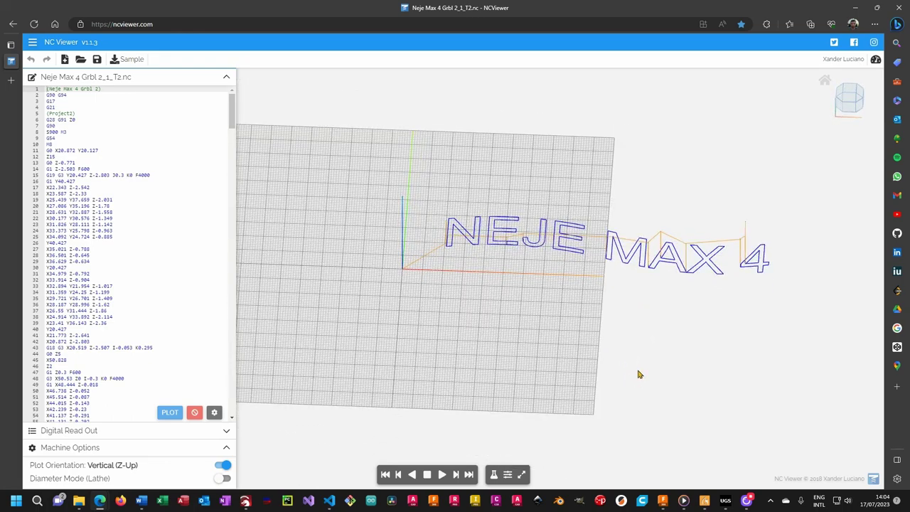
pyautogui.moveTo(799, 242); pyautogui.dragTo(718, 279)
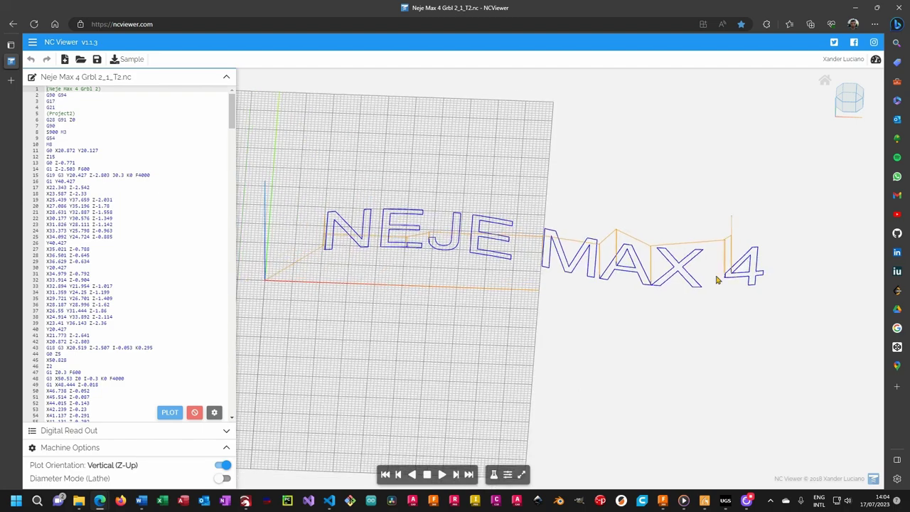
pyautogui.moveTo(625, 349); pyautogui.dragTo(604, 358)
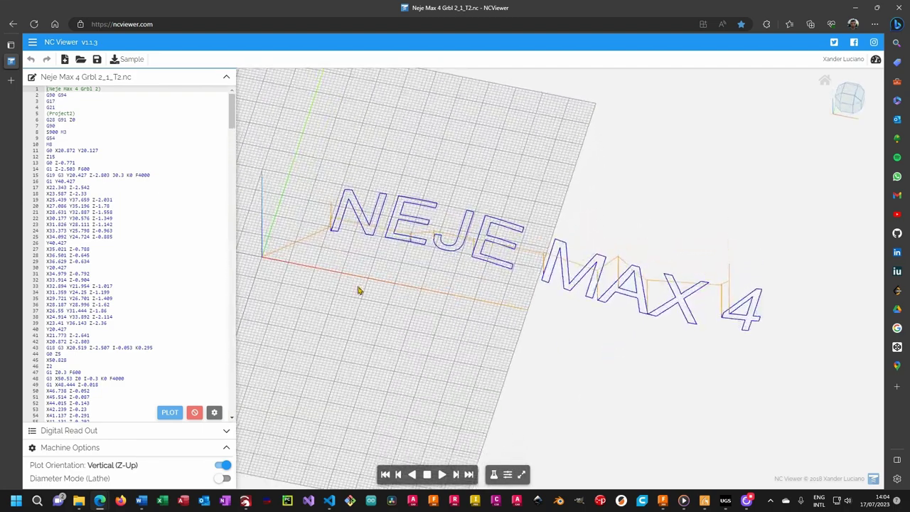
pyautogui.click(262, 259)
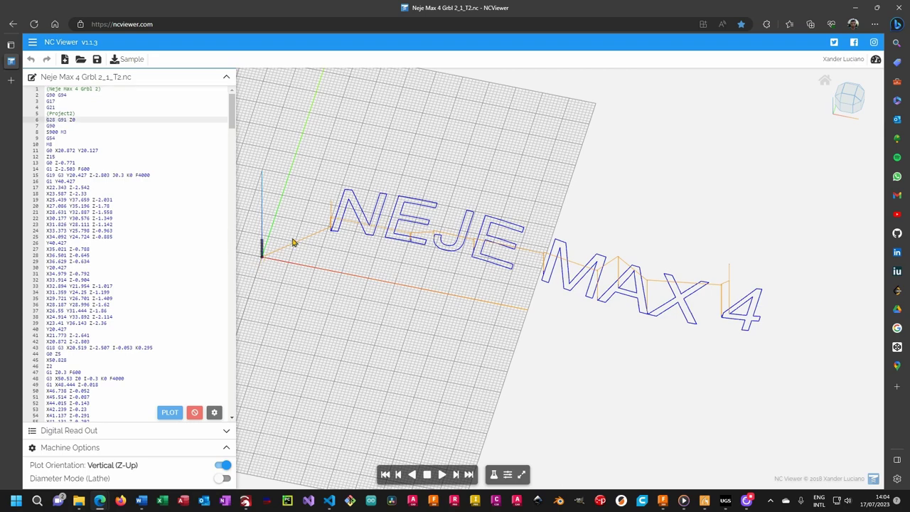
pyautogui.click(89, 125)
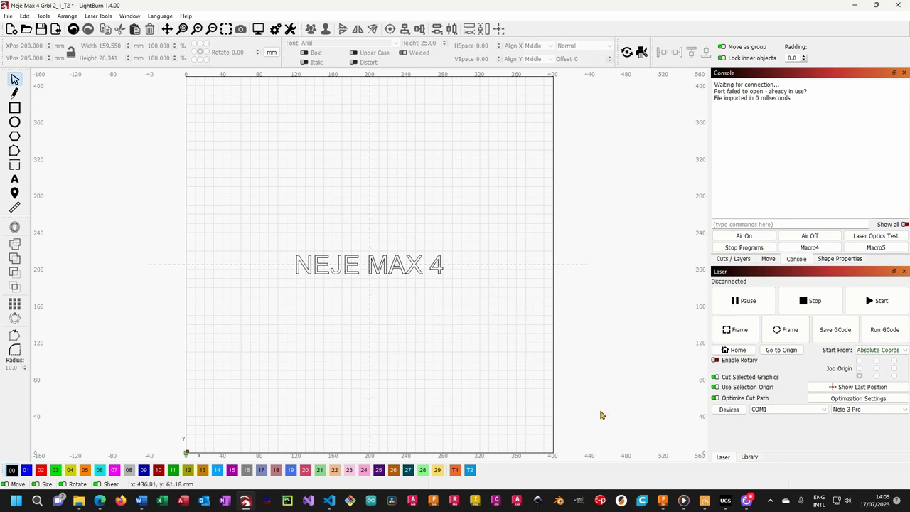
# Return to NC Viewer, highlight the G54 command on line 9 and review the same line of NEJE Max 4 Rev2_1_T2.nc in Visual Studio Code.
pyautogui.moveTo(100, 501)
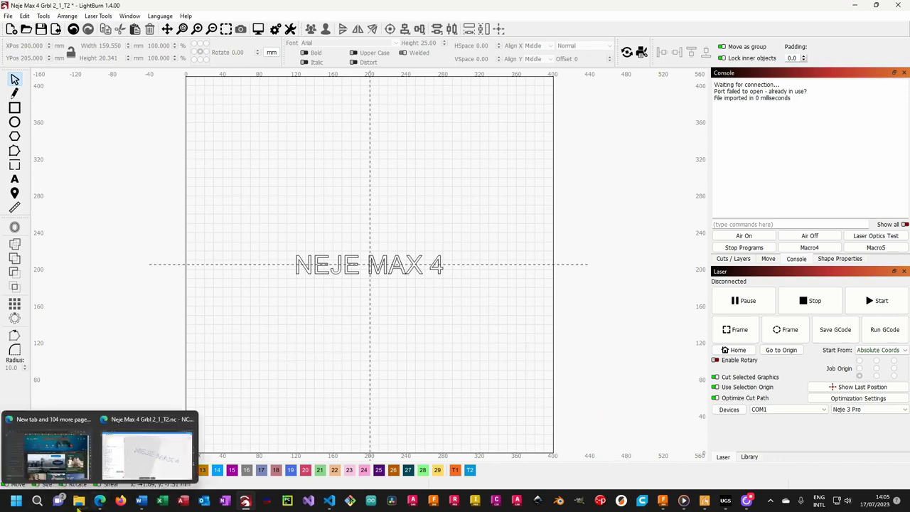
pyautogui.click(147, 451)
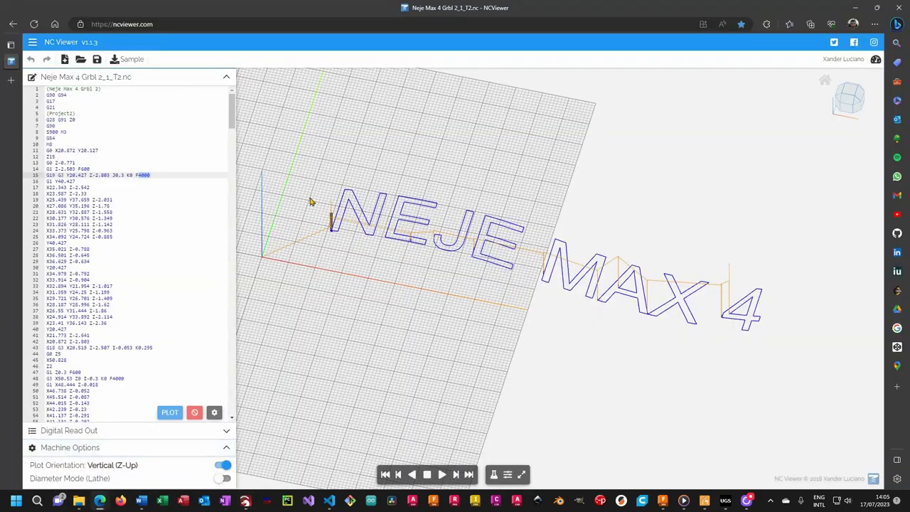
pyautogui.click(77, 138)
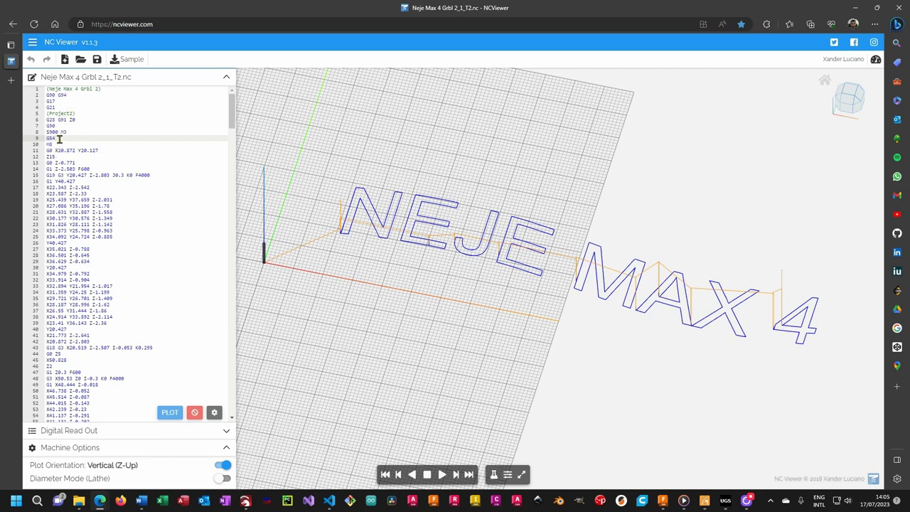
pyautogui.doubleClick(49, 138)
pyautogui.click(329, 501)
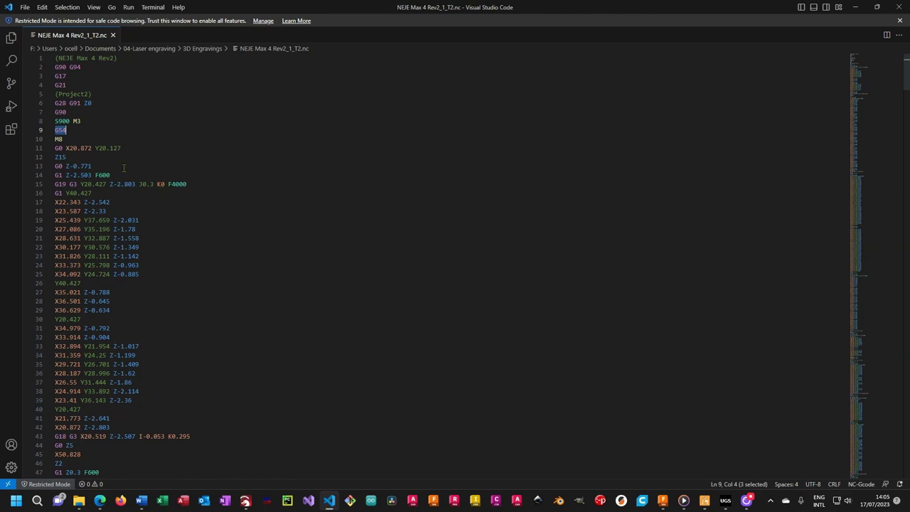
pyautogui.click(73, 132)
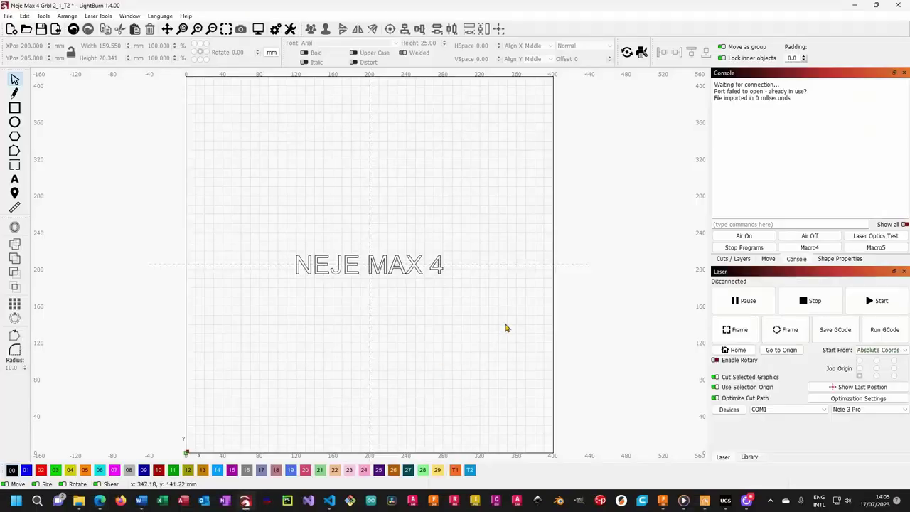
# In LightBurn, draw a rectangle about 246 by 82 mm around the NEJE MAX 4 text outline.
pyautogui.moveTo(234, 217); pyautogui.dragTo(449, 290)
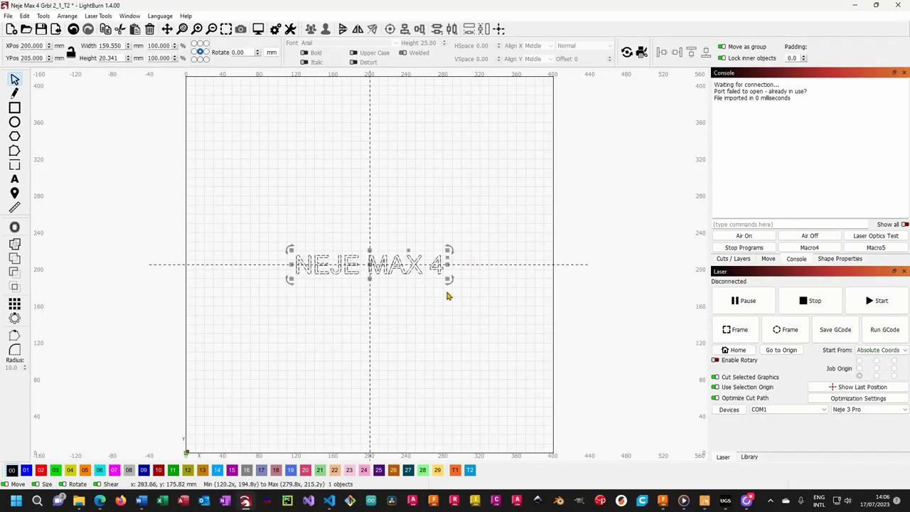
pyautogui.click(443, 324)
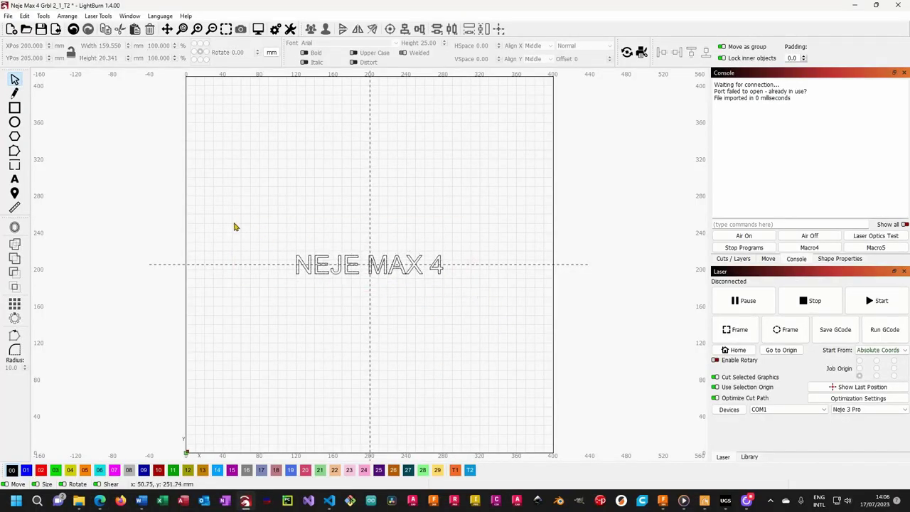
pyautogui.moveTo(236, 225); pyautogui.dragTo(485, 292)
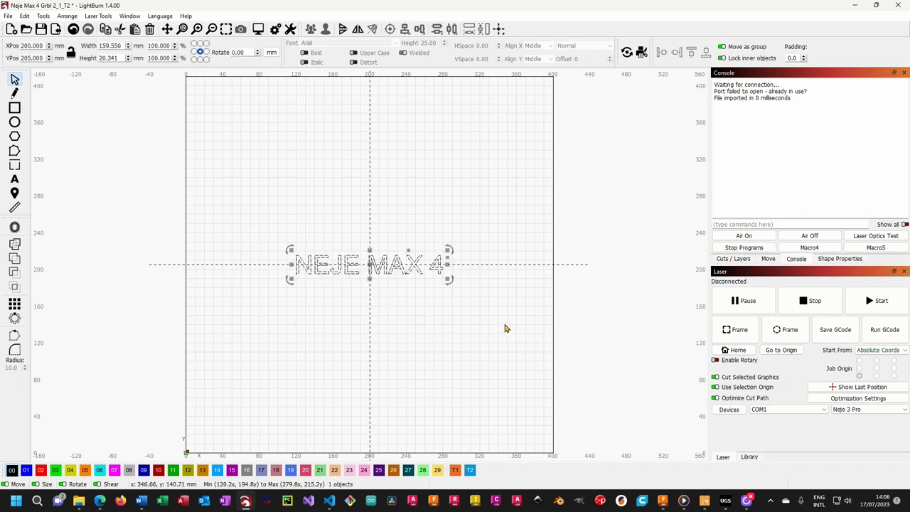
pyautogui.click(405, 165)
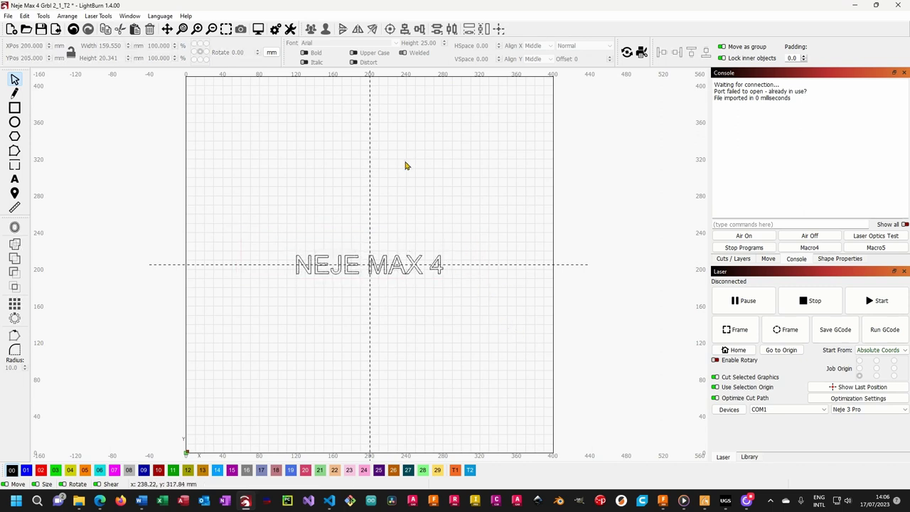
pyautogui.click(14, 107)
pyautogui.moveTo(258, 226); pyautogui.dragTo(485, 306)
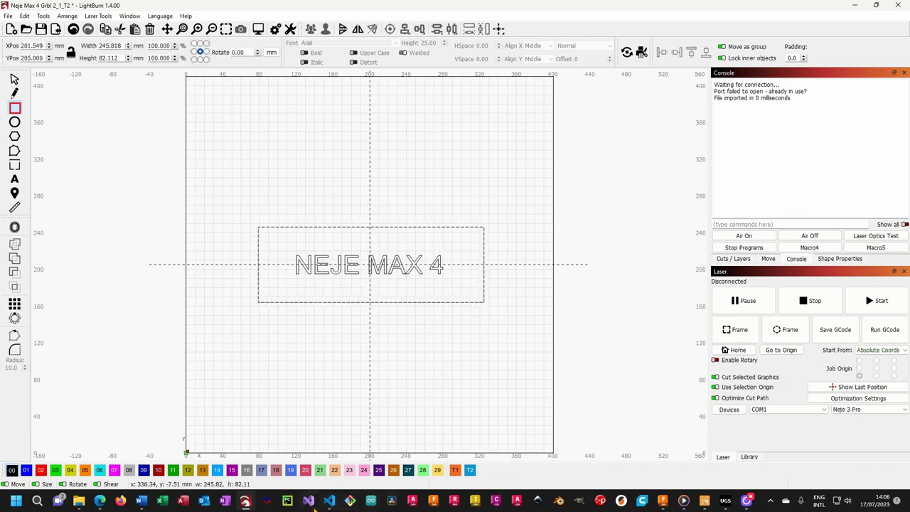
# Switch to Fusion 360, check the part's origin corner from the top view and return to LightBurn.
pyautogui.click(662, 500)
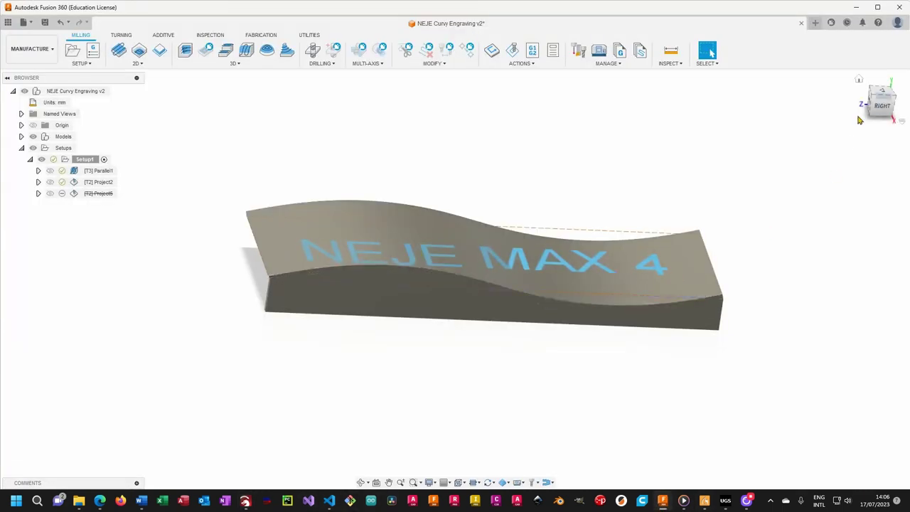
pyautogui.click(881, 91)
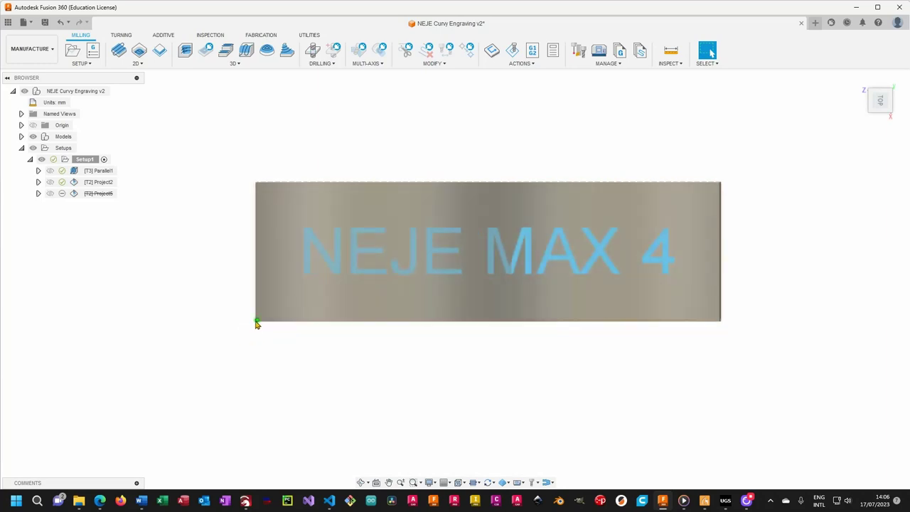
pyautogui.click(266, 500)
pyautogui.moveTo(424, 290); pyautogui.dragTo(410, 329)
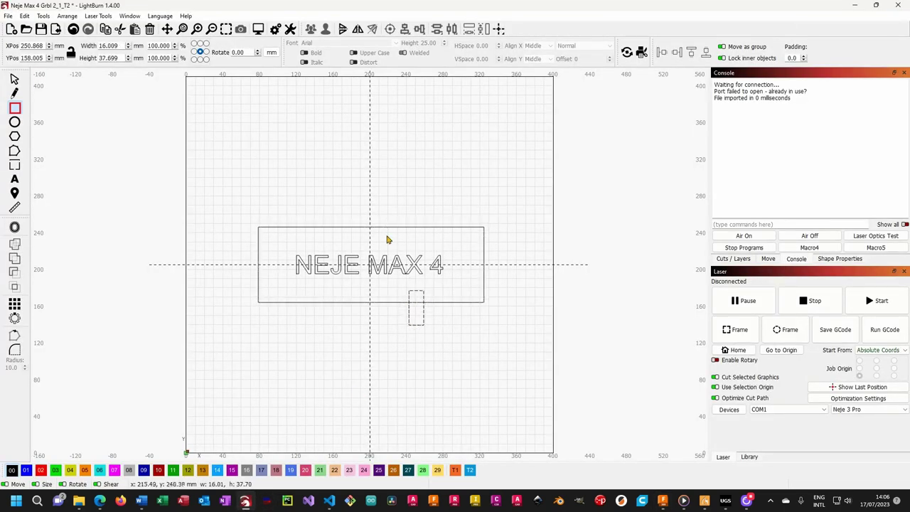
pyautogui.press('Escape')
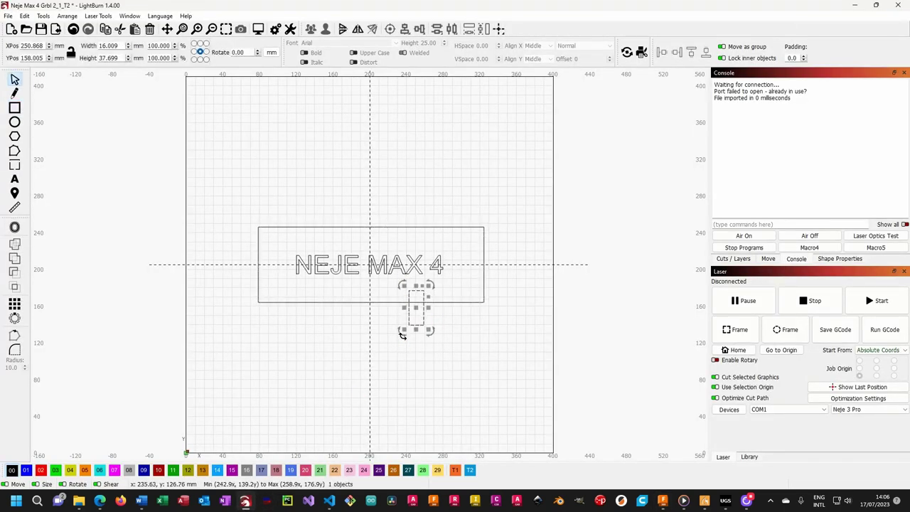
pyautogui.press('Delete')
# Resize the rectangle around the text to 200 mm wide and 60 mm high, and centre the text inside it.
pyautogui.moveTo(416, 331); pyautogui.dragTo(403, 291)
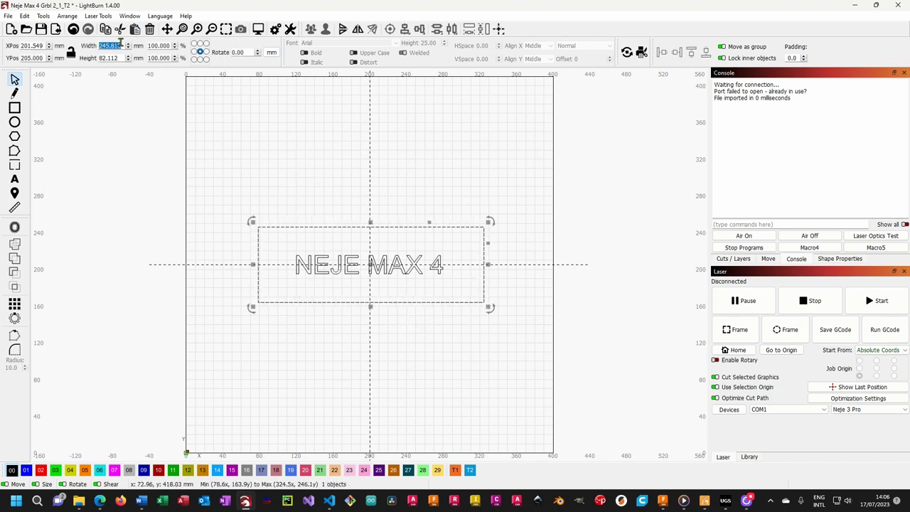
pyautogui.write('200')
pyautogui.press('Tab')
pyautogui.write('60')
pyautogui.press('Return')
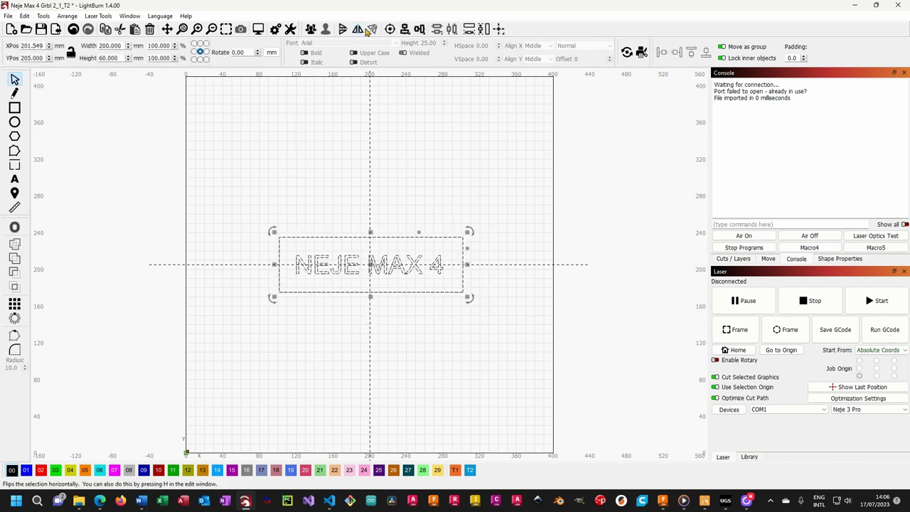
pyautogui.click(503, 216)
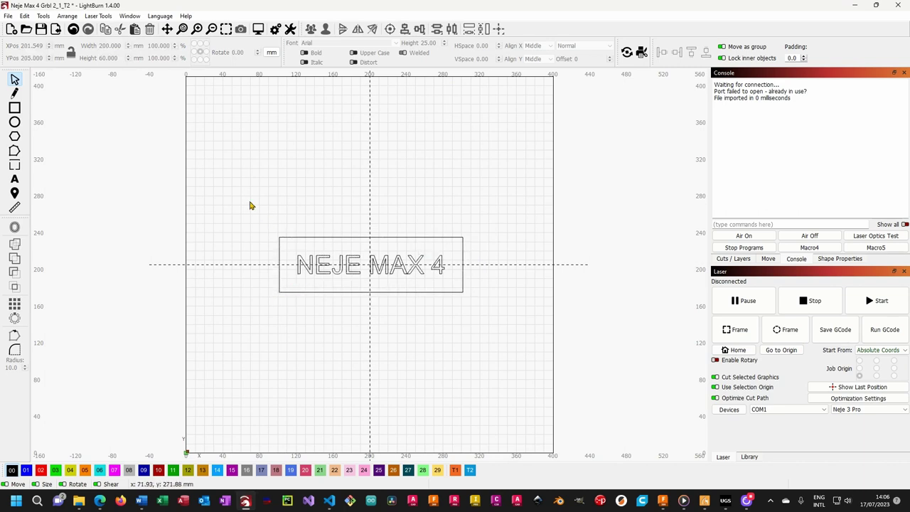
# Move the rectangle and text to a lower-left corner of about X 80, Y 120, and back to a centre of about X 200.5, Y 203.7.
pyautogui.moveTo(250, 206); pyautogui.dragTo(501, 318)
pyautogui.moveTo(373, 264); pyautogui.dragTo(353, 314)
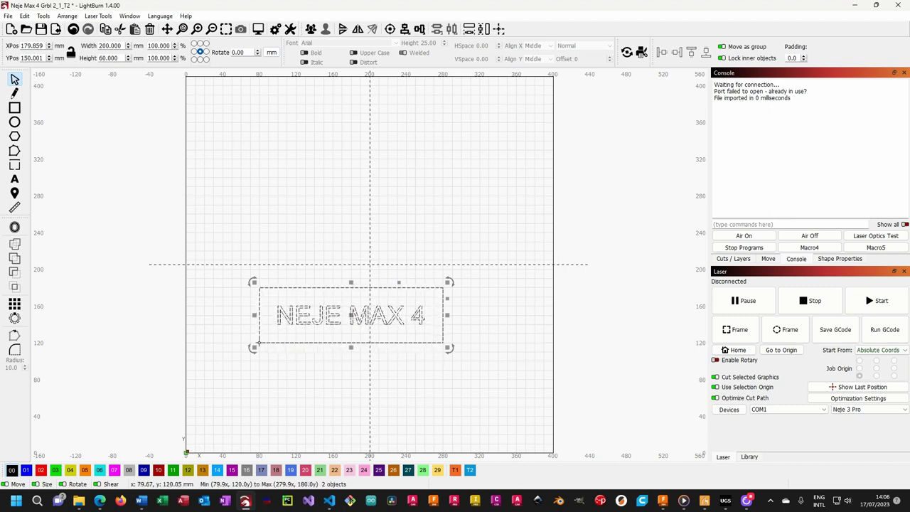
pyautogui.click(477, 329)
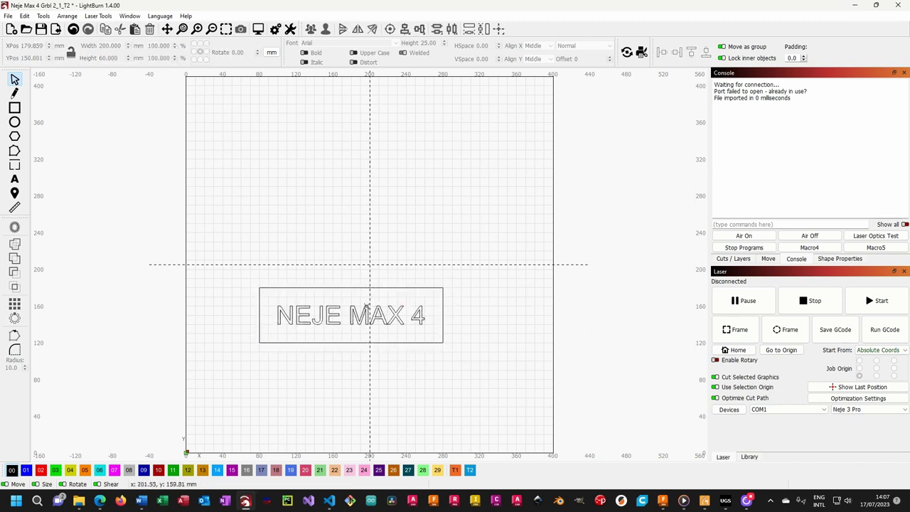
pyautogui.moveTo(227, 280); pyautogui.dragTo(477, 375)
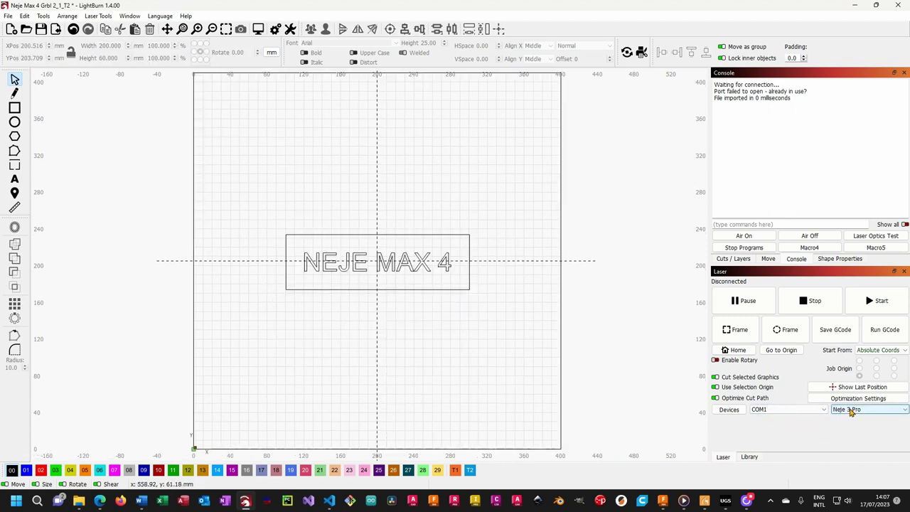
# Switch the laser device to Neje 4 Max and list its stored work offsets with $#, checking the G54 line.
pyautogui.click(850, 410)
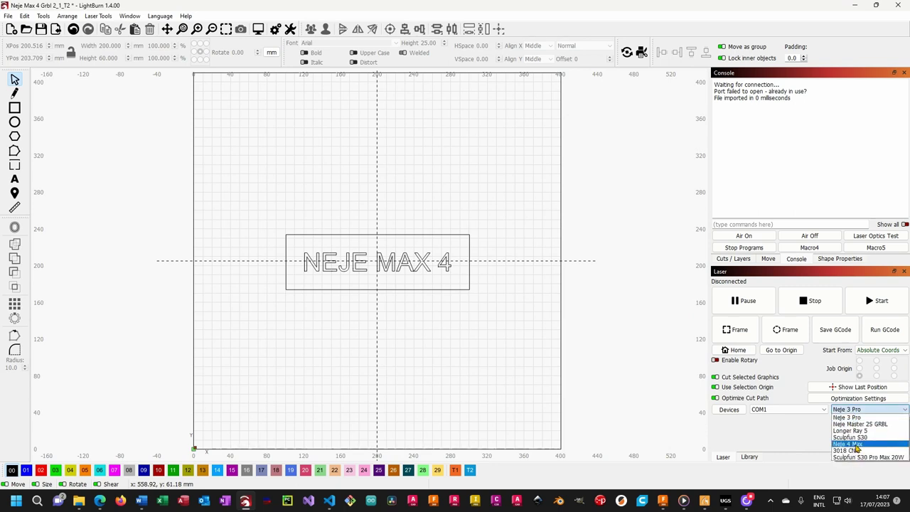
pyautogui.click(856, 444)
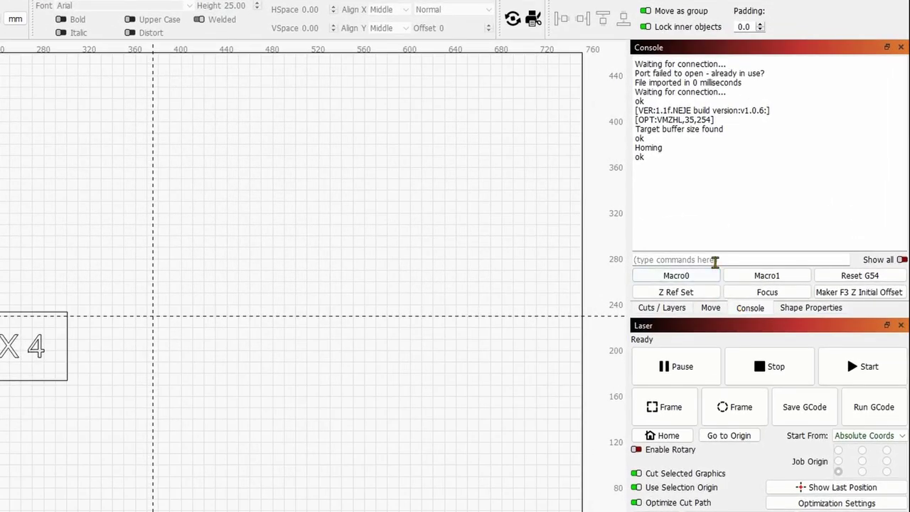
pyautogui.click(715, 260)
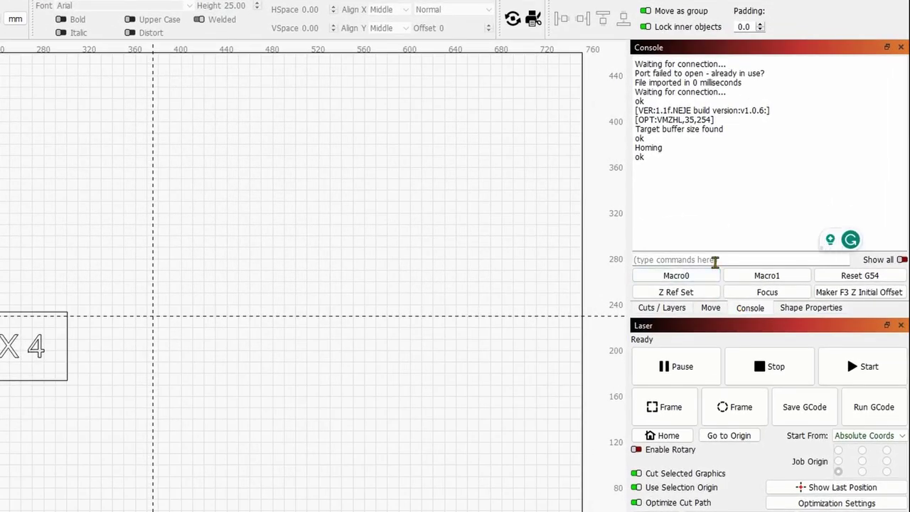
pyautogui.write('$#')
pyautogui.press('Return')
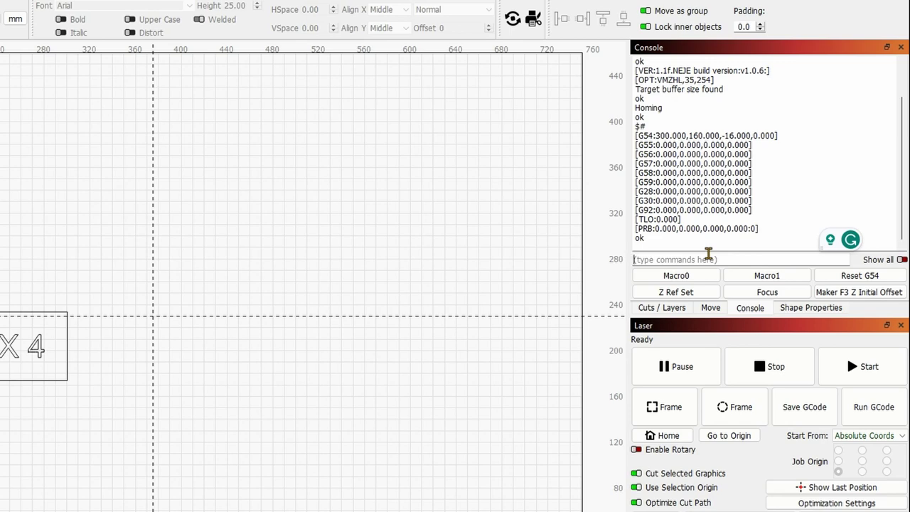
pyautogui.click(708, 257)
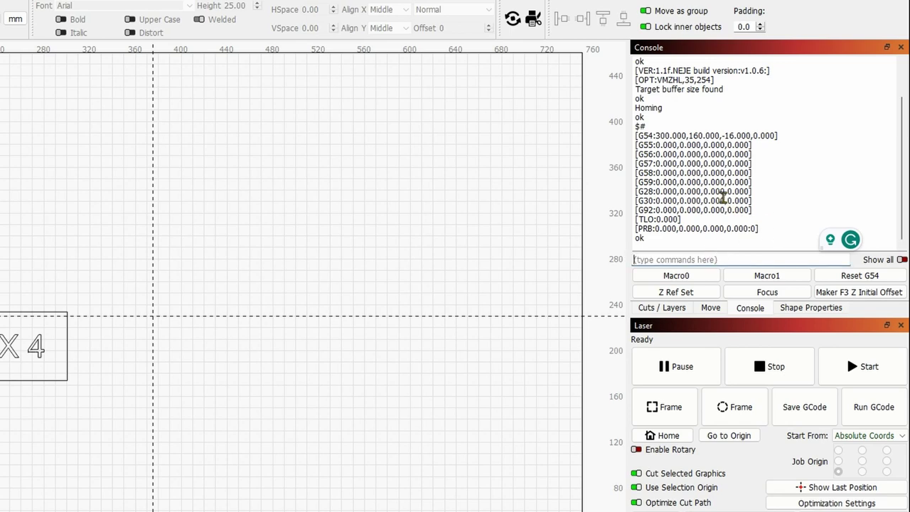
pyautogui.moveTo(655, 135); pyautogui.dragTo(772, 136)
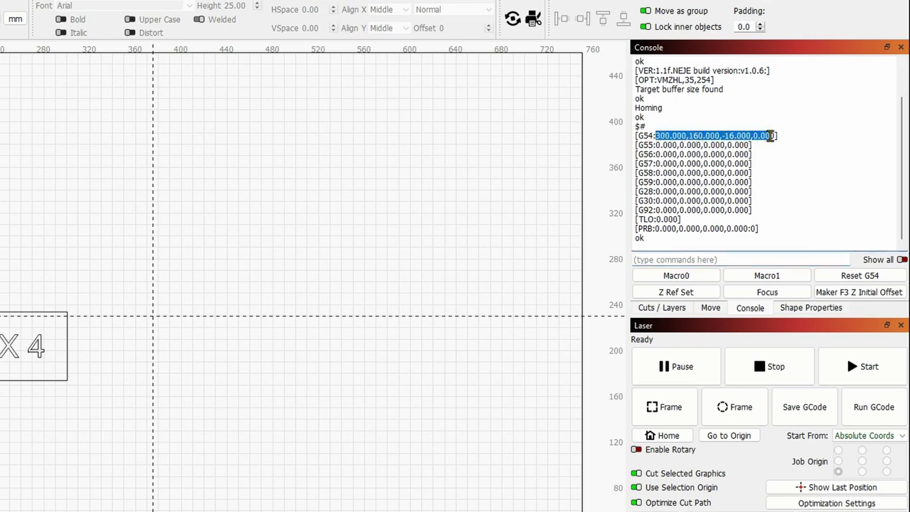
pyautogui.click(736, 258)
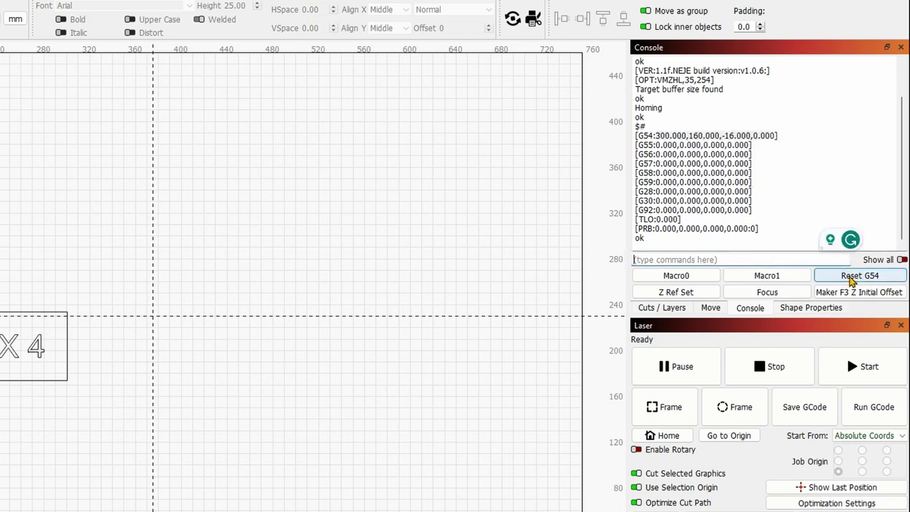
# Copy the command from the Reset G54 macro and run G10 L2 P1 X0 Y0 Z0 in the console.
pyautogui.rightClick(853, 277)
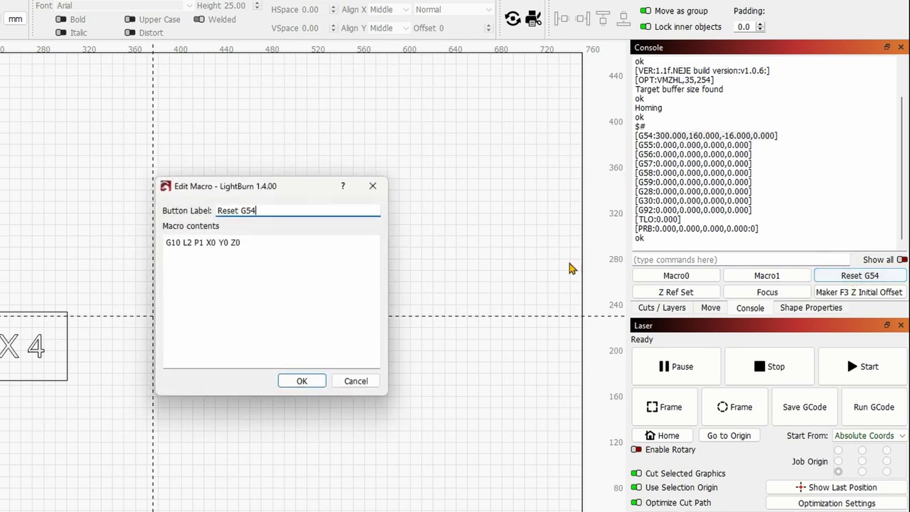
pyautogui.moveTo(167, 242); pyautogui.dragTo(241, 242)
pyautogui.hotkey('ctrl', 'c')
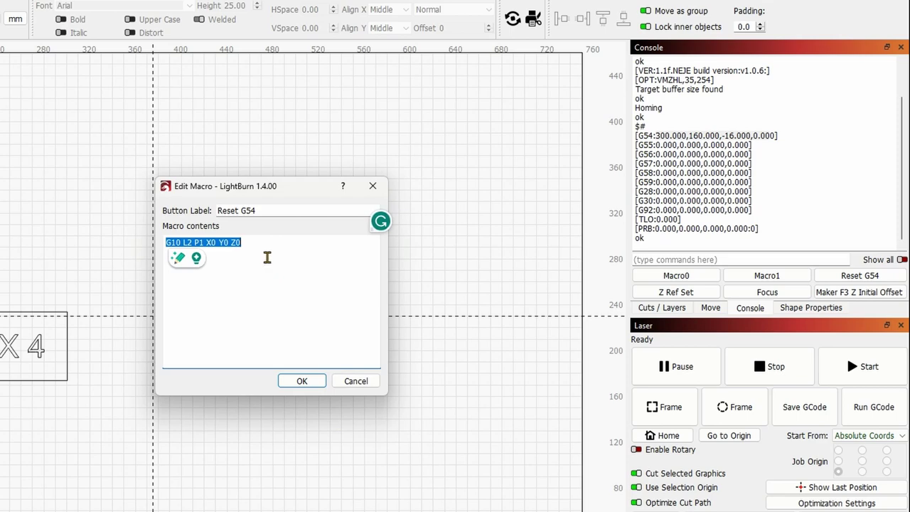
pyautogui.click(303, 381)
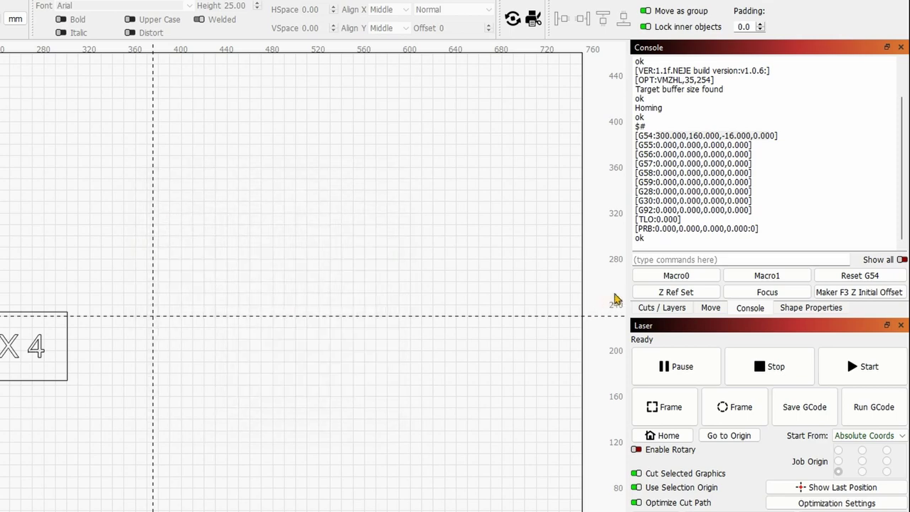
pyautogui.click(658, 260)
pyautogui.hotkey('ctrl', 'v')
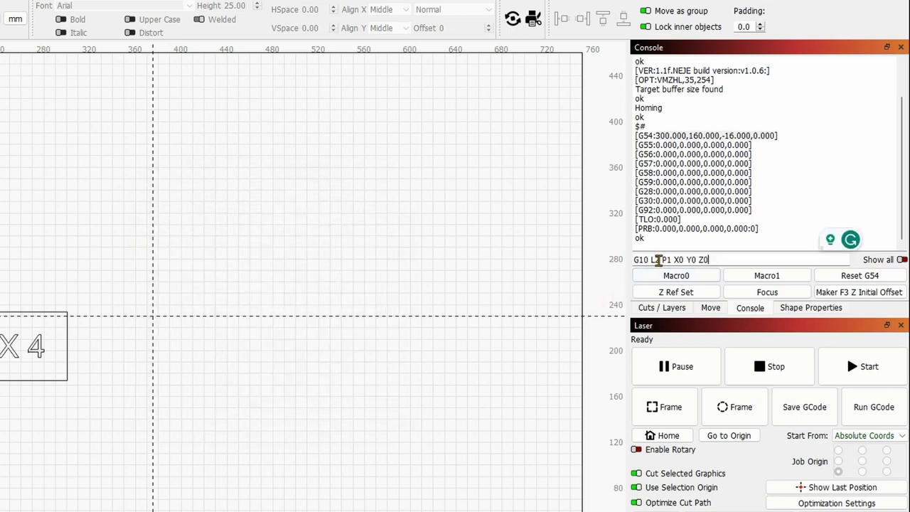
pyautogui.press('Return')
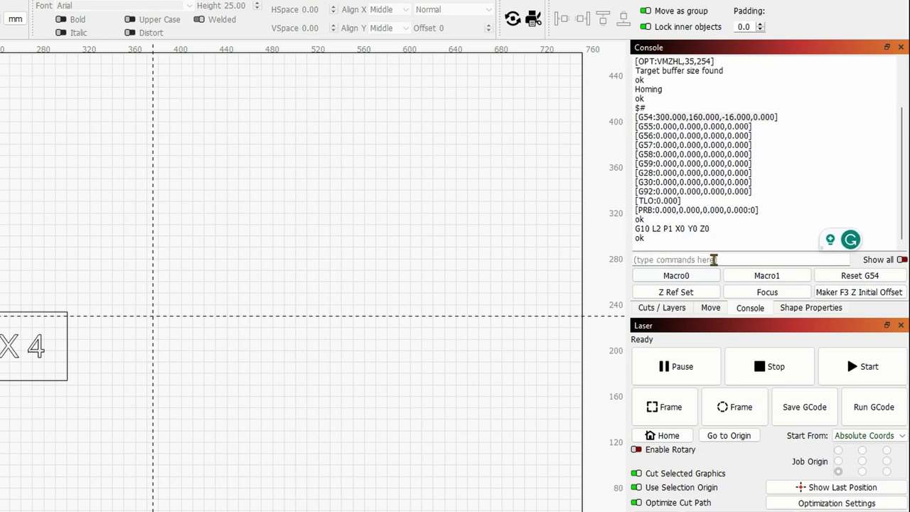
# List the stored offsets again with $# and check the G54 line after the reset.
pyautogui.write('$#')
pyautogui.press('Return')
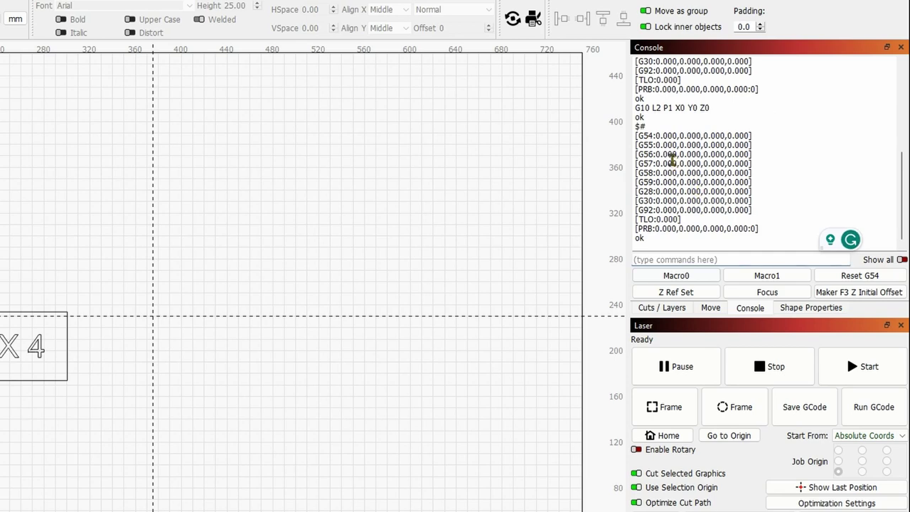
pyautogui.moveTo(654, 136); pyautogui.dragTo(739, 137)
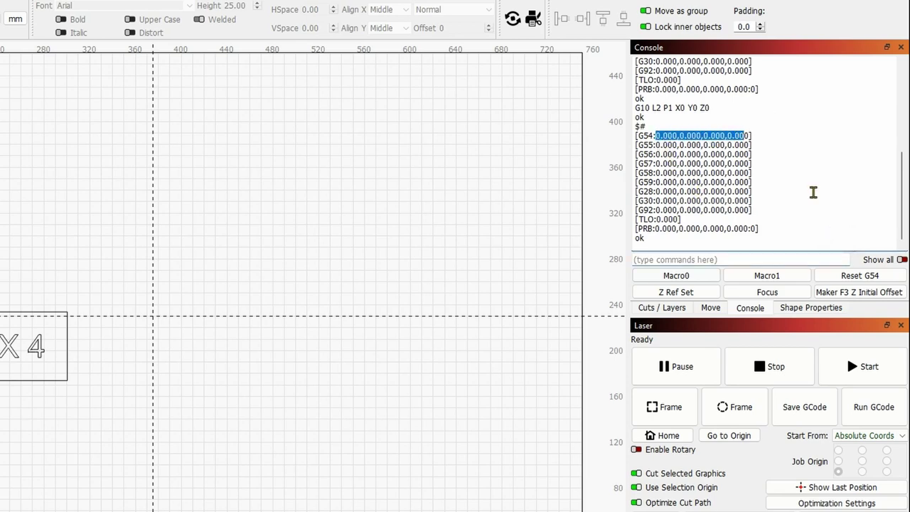
pyautogui.click(813, 191)
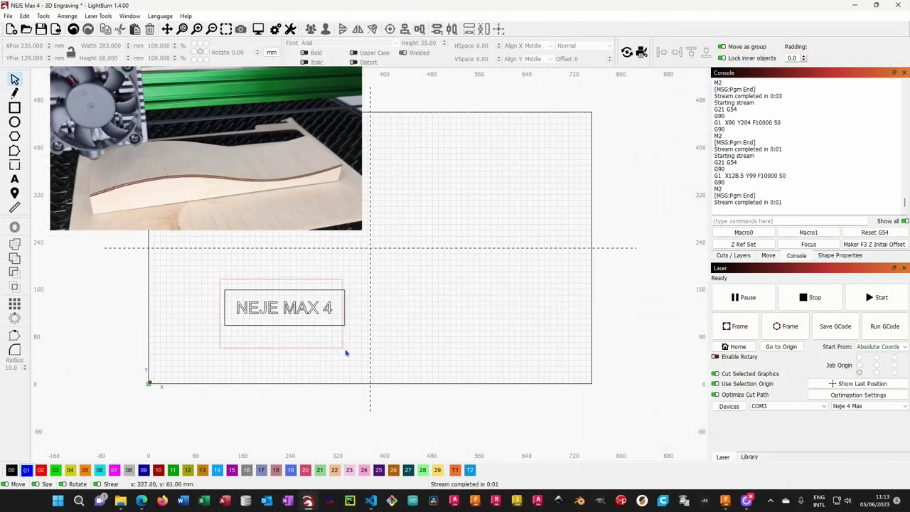
# Move the rectangle and text along X to a centre of 215 mm and on to 218 mm, framing the job at each position.
pyautogui.moveTo(345, 353); pyautogui.dragTo(357, 355)
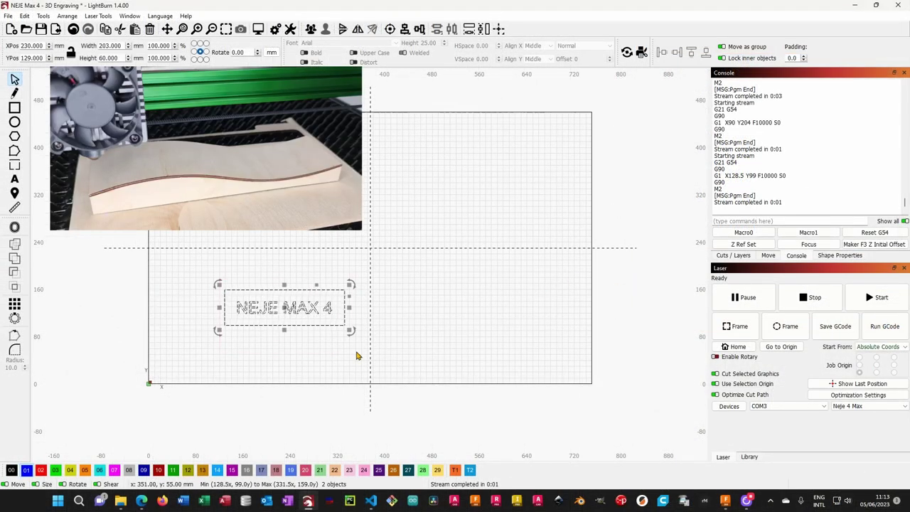
pyautogui.press('Left')
pyautogui.press('Left')
pyautogui.press('Left')
pyautogui.press('Left')
pyautogui.press('Left')
pyautogui.press('Left')
pyautogui.press('Left')
pyautogui.press('Left')
pyautogui.press('Left')
pyautogui.press('Left')
pyautogui.press('Left')
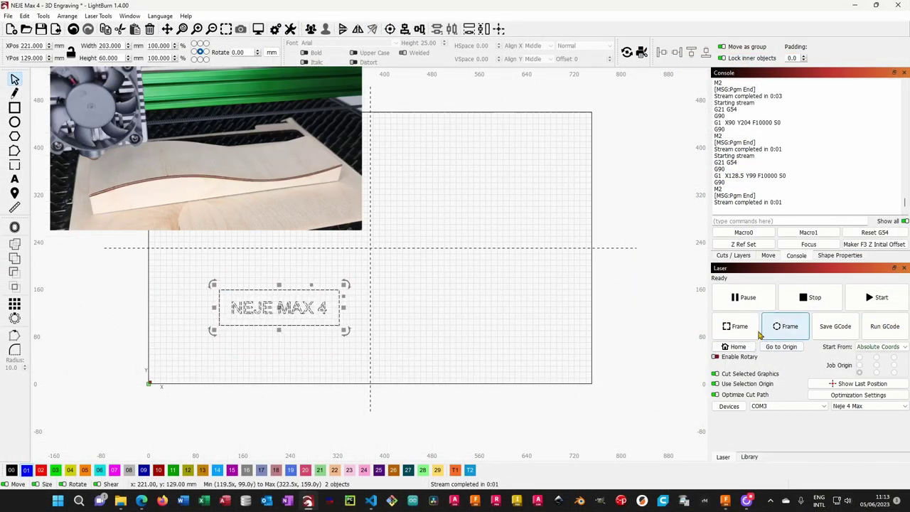
pyautogui.click(739, 326)
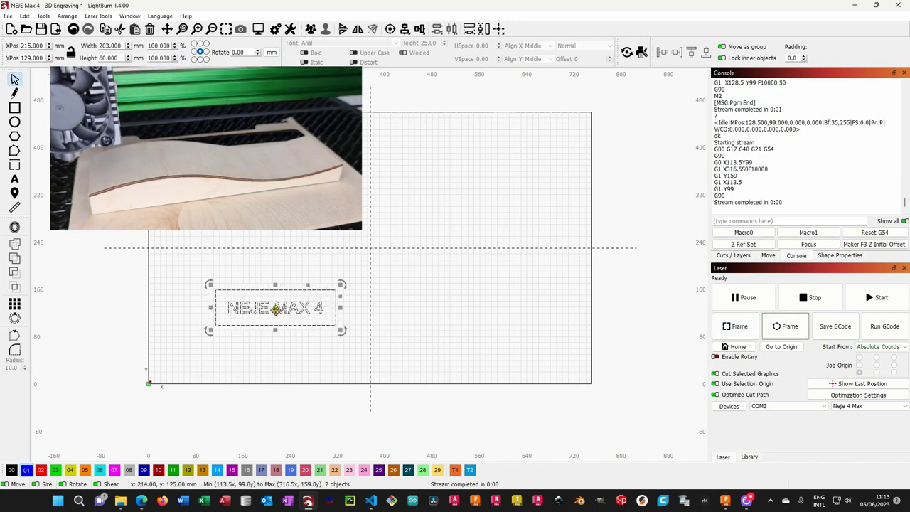
pyautogui.click(740, 327)
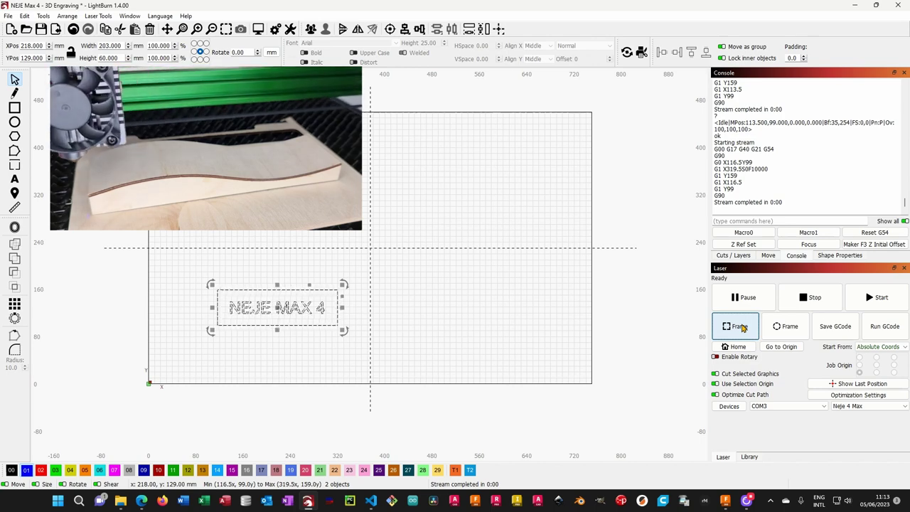
# Position the laser head at the rectangle's lower-left corner, at about X 116.5, Y 99.
pyautogui.click(767, 255)
pyautogui.click(13, 195)
pyautogui.scroll(10, 213, 330)
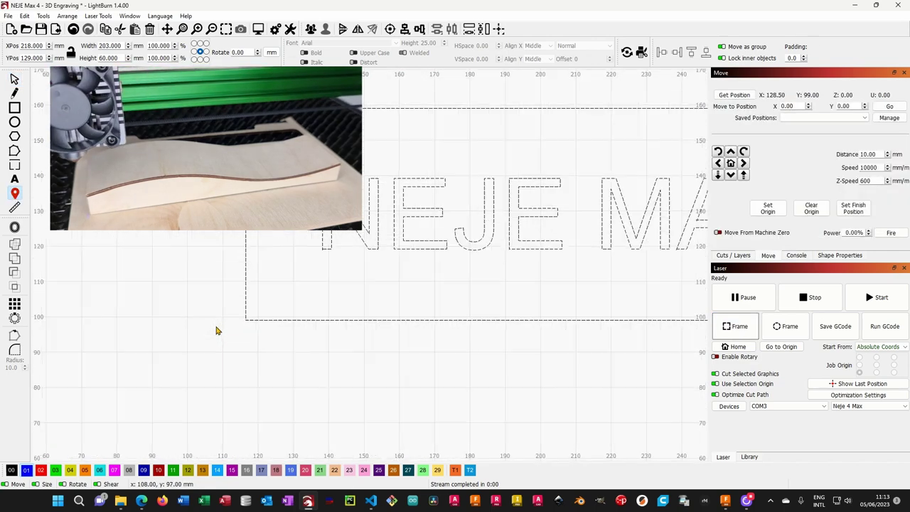
pyautogui.click(304, 313)
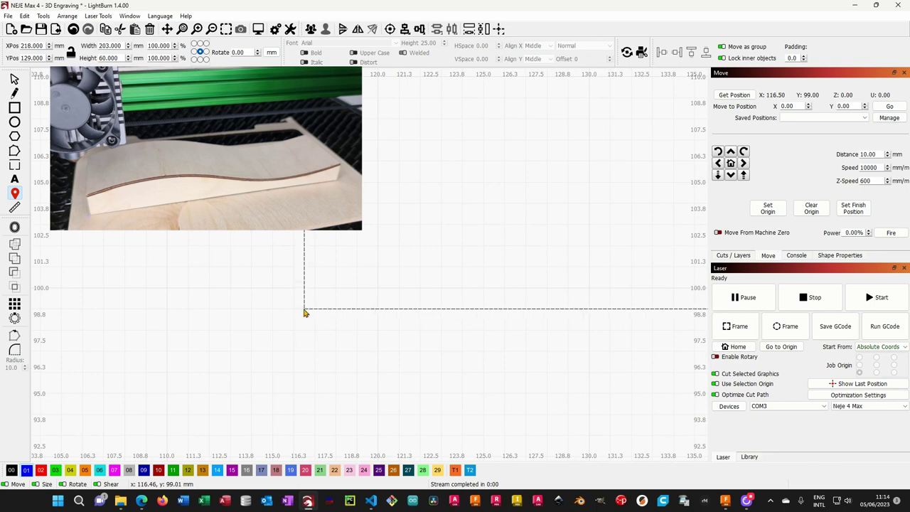
pyautogui.click(330, 287)
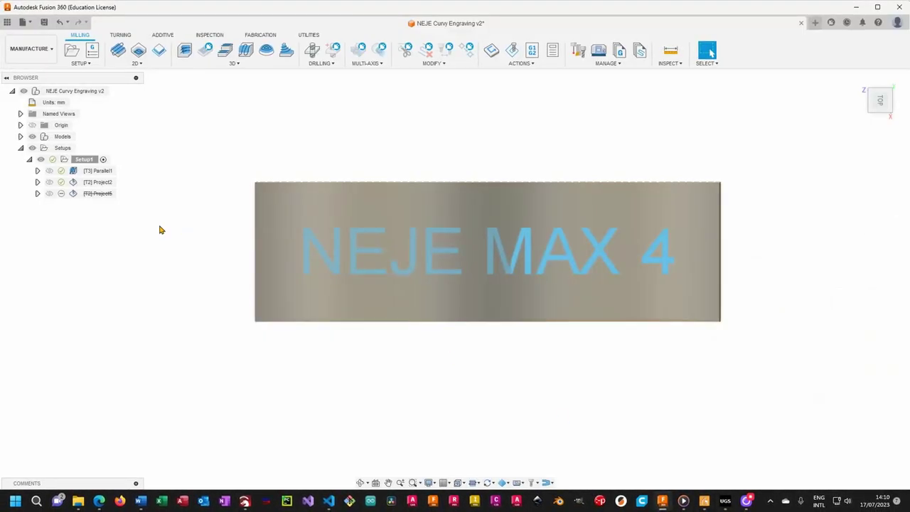
# Switch to Fusion 360 and check where Setup1 places the work coordinate origin on the stock box.
pyautogui.doubleClick(82, 160)
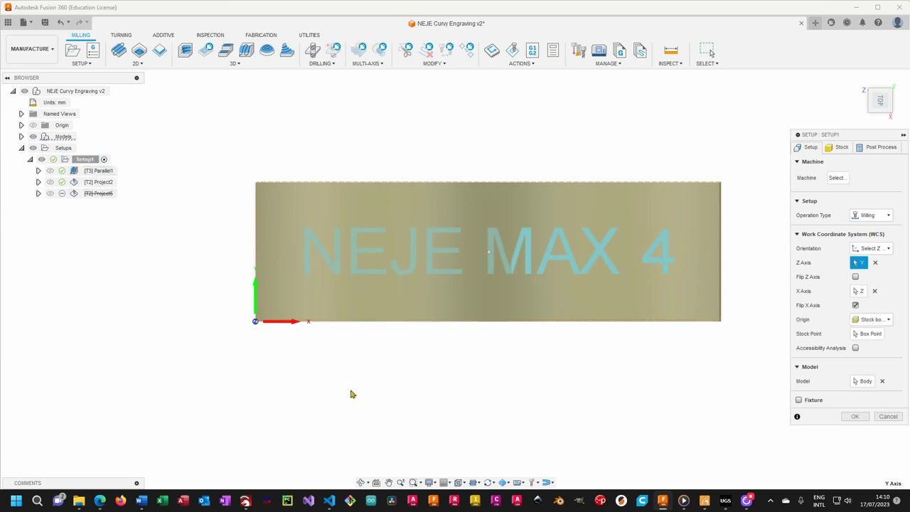
pyautogui.keyDown('shift'); pyautogui.moveTo(365, 422); pyautogui.dragTo(375, 404, button='middle'); pyautogui.keyUp('shift')
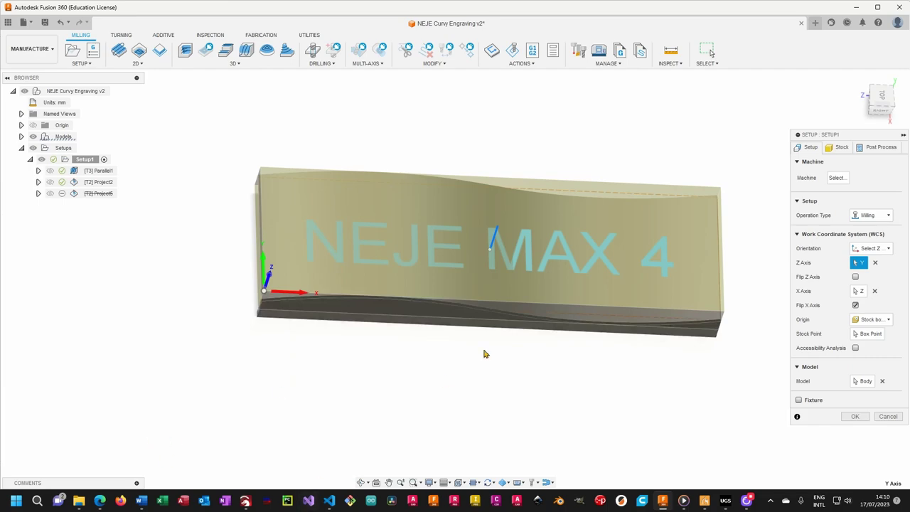
pyautogui.click(855, 416)
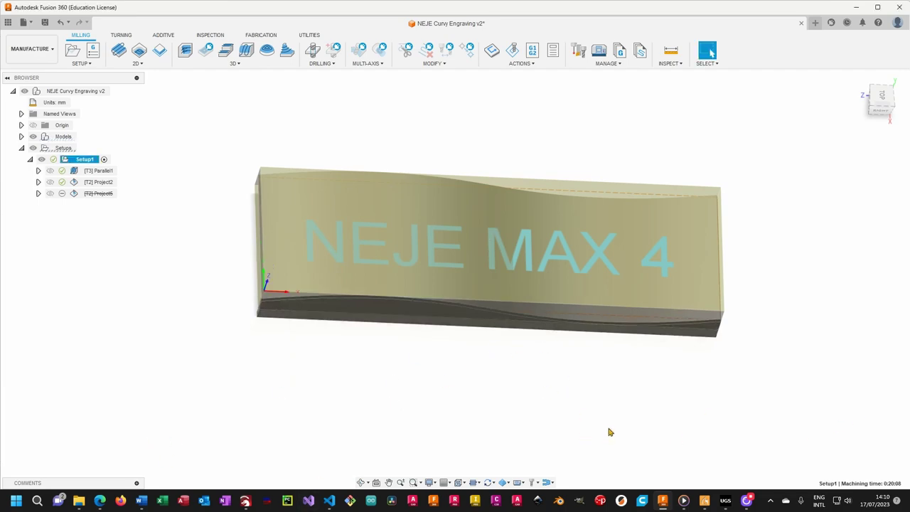
# Return to LightBurn and read the laser head's current position.
pyautogui.hotkey('alt', 'Tab')
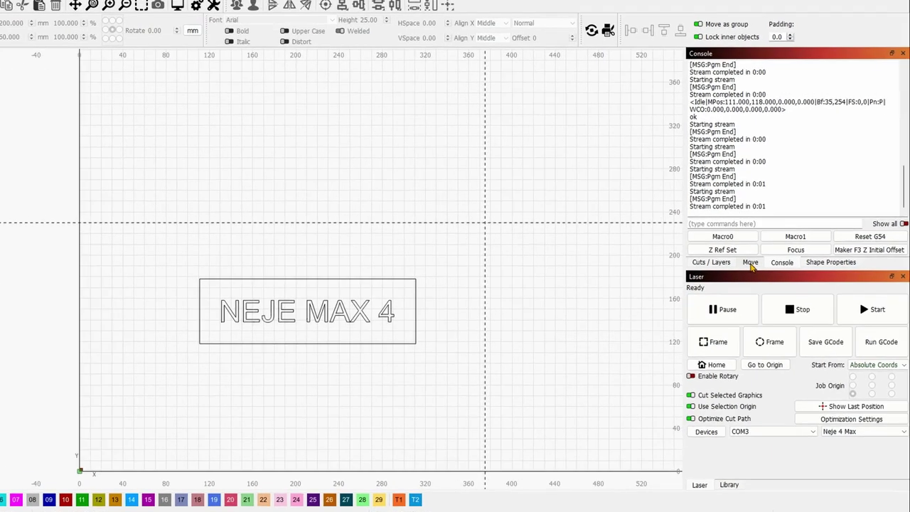
pyautogui.click(750, 262)
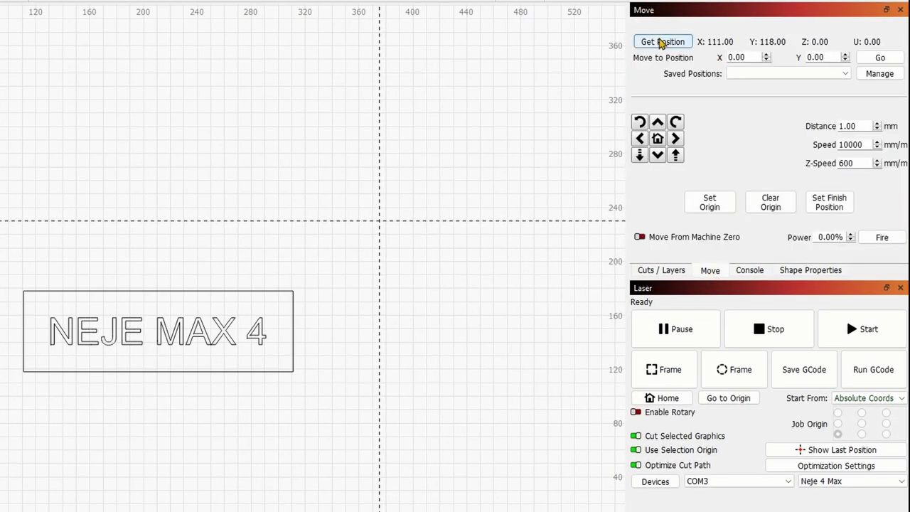
pyautogui.click(661, 43)
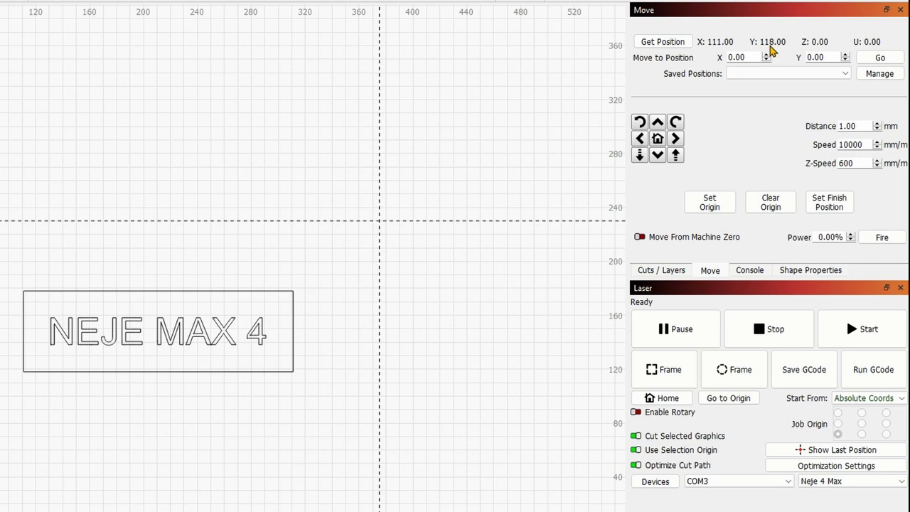
# Set the G54 offset by editing the copied command to G10 L2 P1 X111 Y118 Z-16 and running it in the console.
pyautogui.click(742, 270)
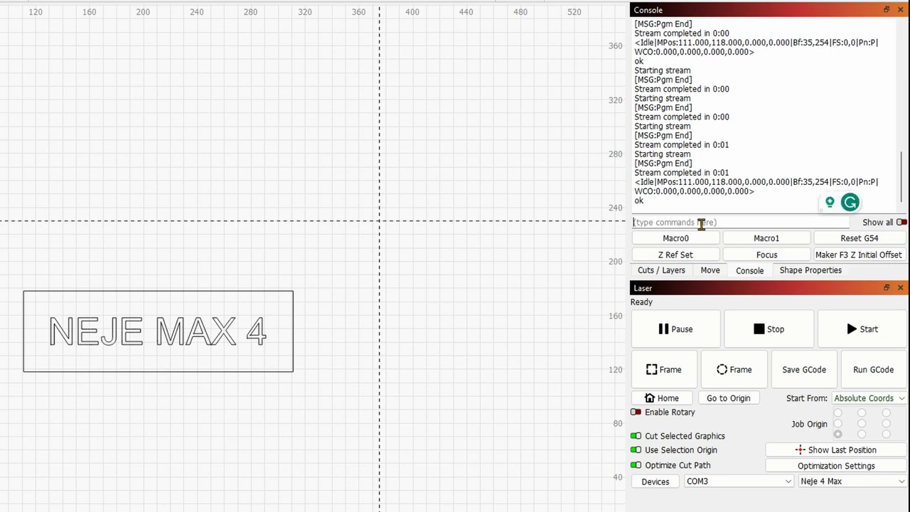
pyautogui.hotkey('ctrl', 'v')
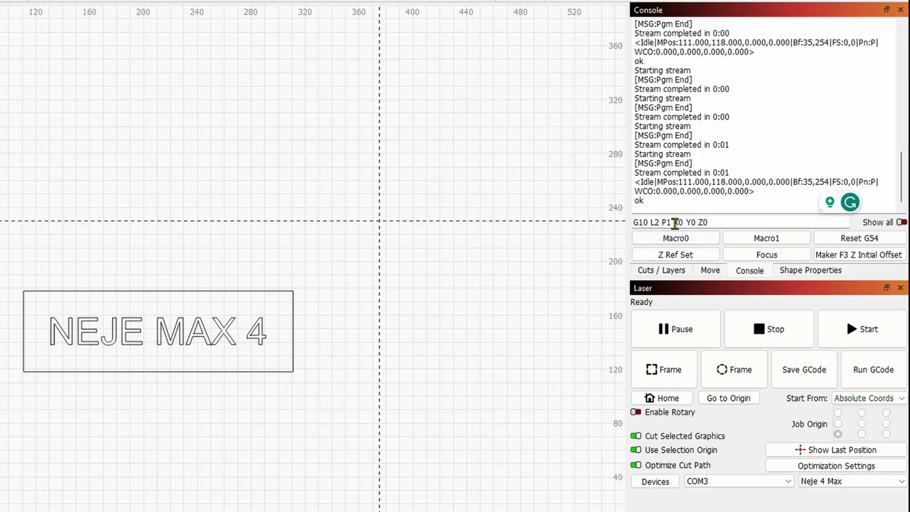
pyautogui.moveTo(676, 222); pyautogui.dragTo(683, 222)
pyautogui.write('111')
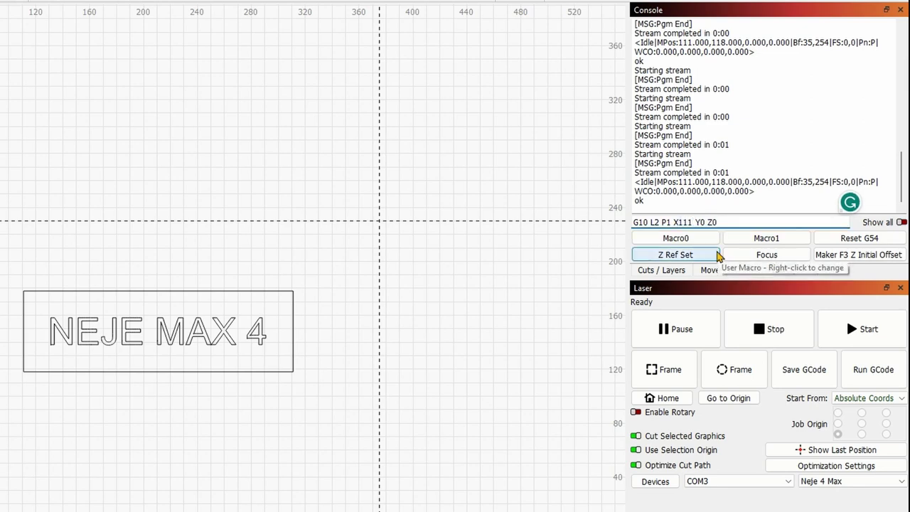
pyautogui.doubleClick(702, 222)
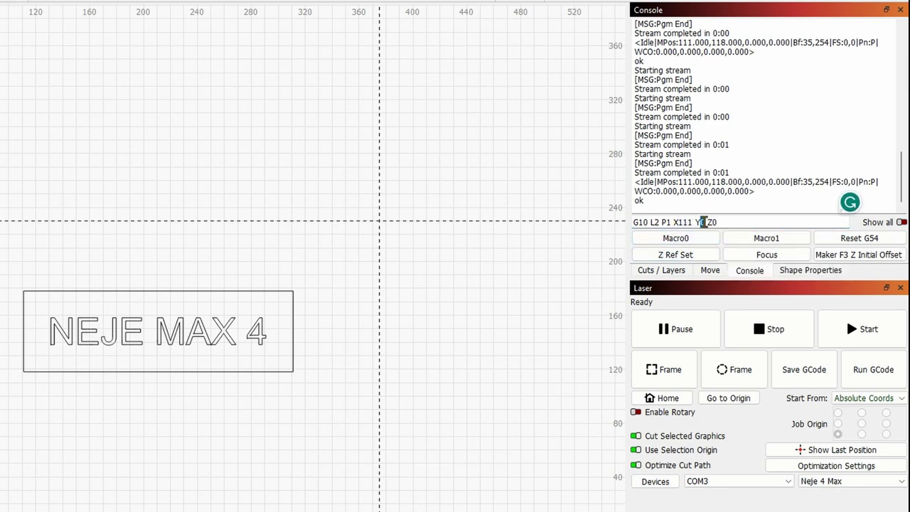
pyautogui.write('118')
pyautogui.click(731, 223)
pyautogui.press('BackSpace')
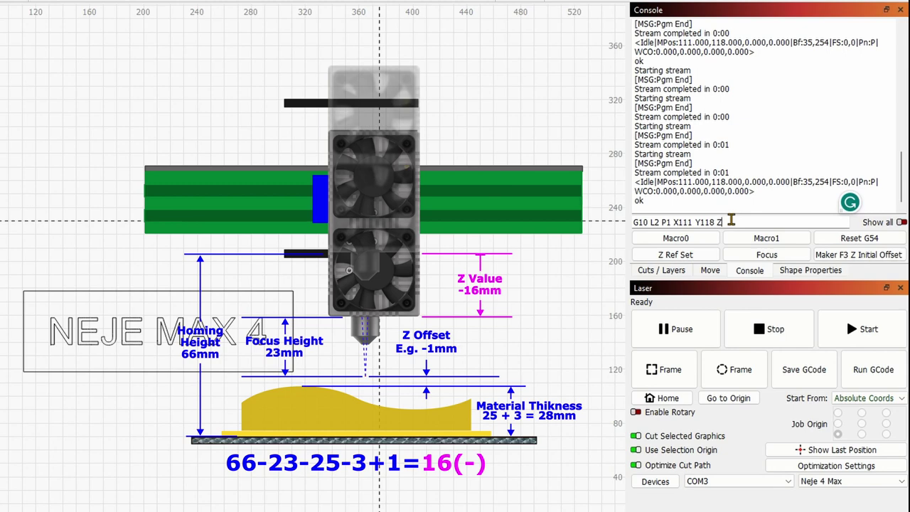
pyautogui.write('-16')
pyautogui.press('Return')
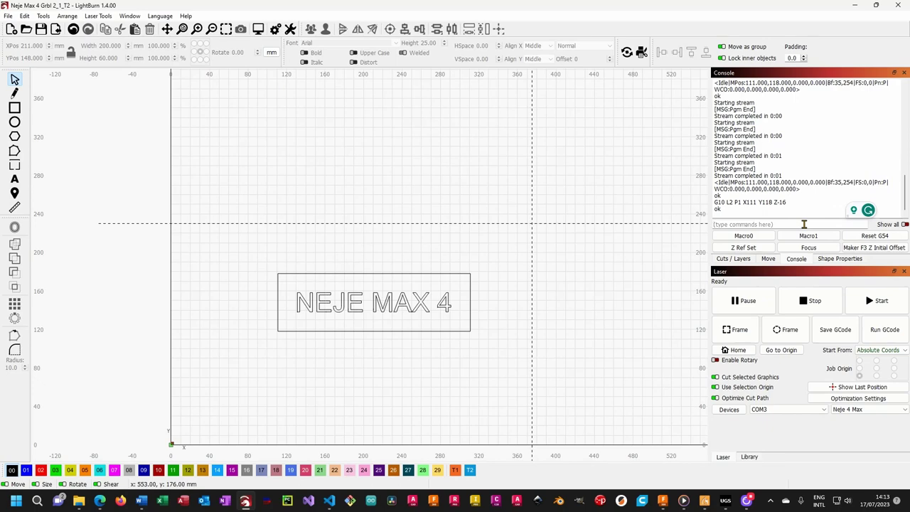
# Choose Neje Max 4 Grbl 2_1_T2.nc as the G-code file to run on the laser.
pyautogui.click(883, 330)
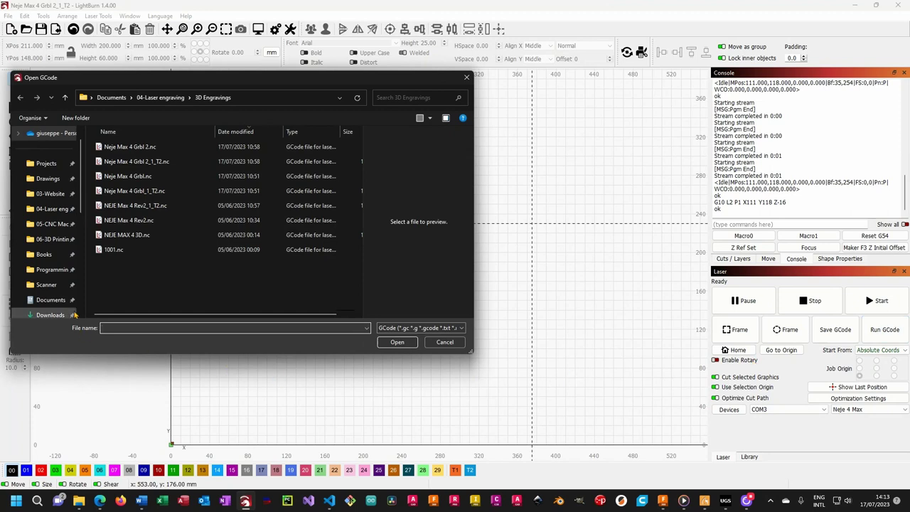
pyautogui.click(136, 162)
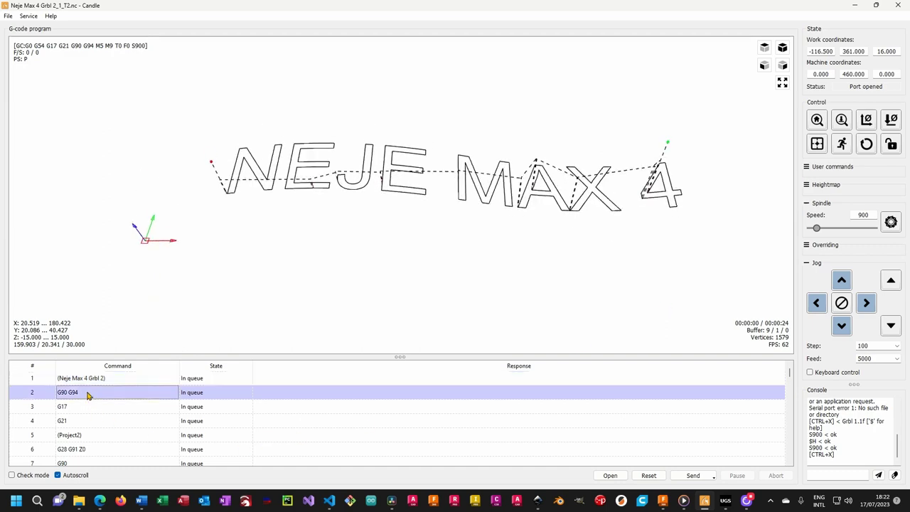
# In Candle, step down through the command list of Neje Max 4 Grbl 2_1_T2.nc from line 2 to examine the program.
pyautogui.press('Down')
pyautogui.press('Down')
pyautogui.press('Down')
pyautogui.press('Down')
pyautogui.press('Down')
pyautogui.press('Down')
pyautogui.press('Down')
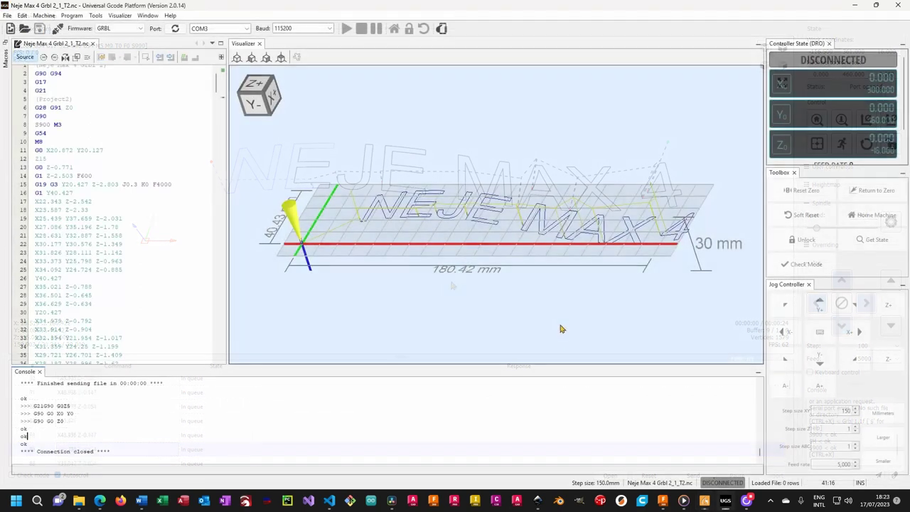
# Switch to Universal Gcode Platform, inspect the NEJE MAX 4 toolpath in the visualizer and step down through its G-code lines.
pyautogui.moveTo(540, 309); pyautogui.dragTo(548, 334)
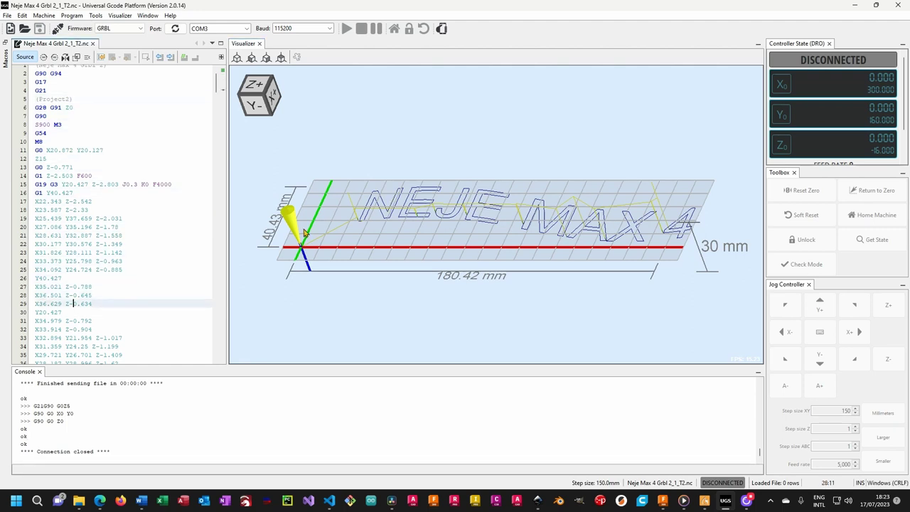
pyautogui.scroll(-5, 415, 232)
pyautogui.scroll(7, 415, 232)
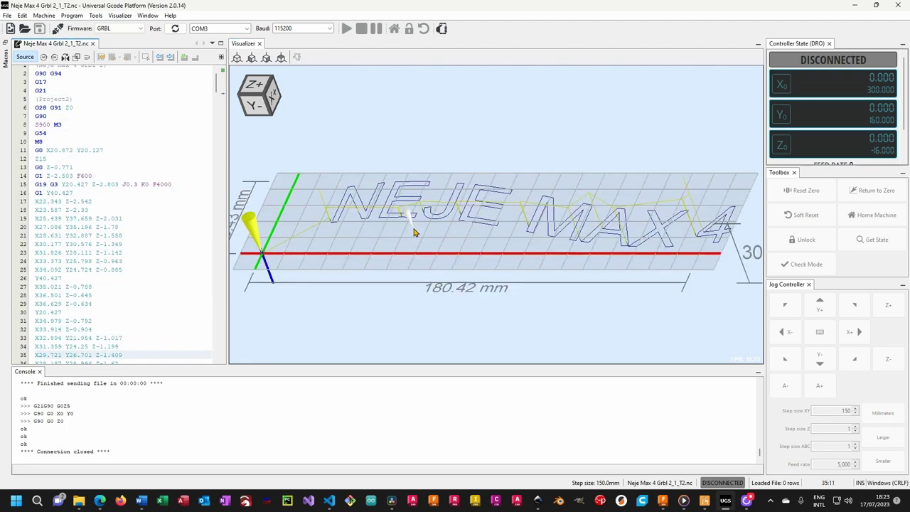
pyautogui.press('Down')
pyautogui.press('Down')
pyautogui.press('Down')
pyautogui.press('Down')
pyautogui.press('Down')
pyautogui.press('Down')
pyautogui.press('Down')
pyautogui.press('Down')
pyautogui.press('Down')
pyautogui.press('Down')
pyautogui.press('Down')
pyautogui.press('Down')
pyautogui.press('Down')
pyautogui.press('Down')
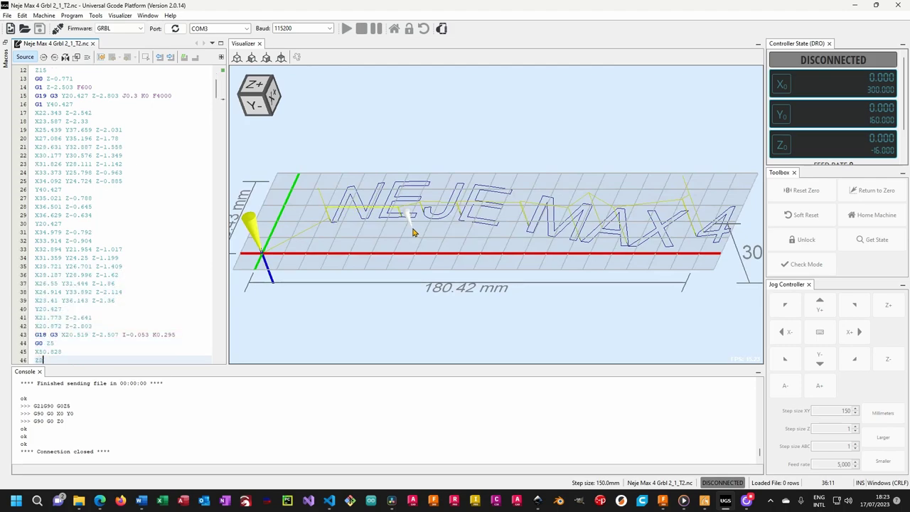